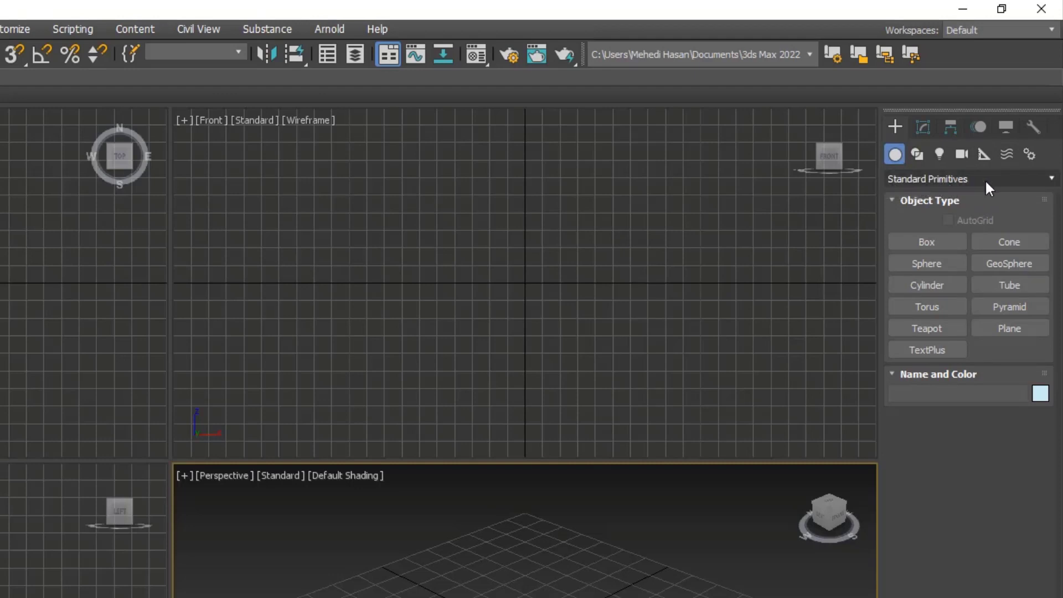
- Keep Standard Primitives as the object category and choose the Box tool
{"action": "left_click", "coordinate": [1052, 180]}
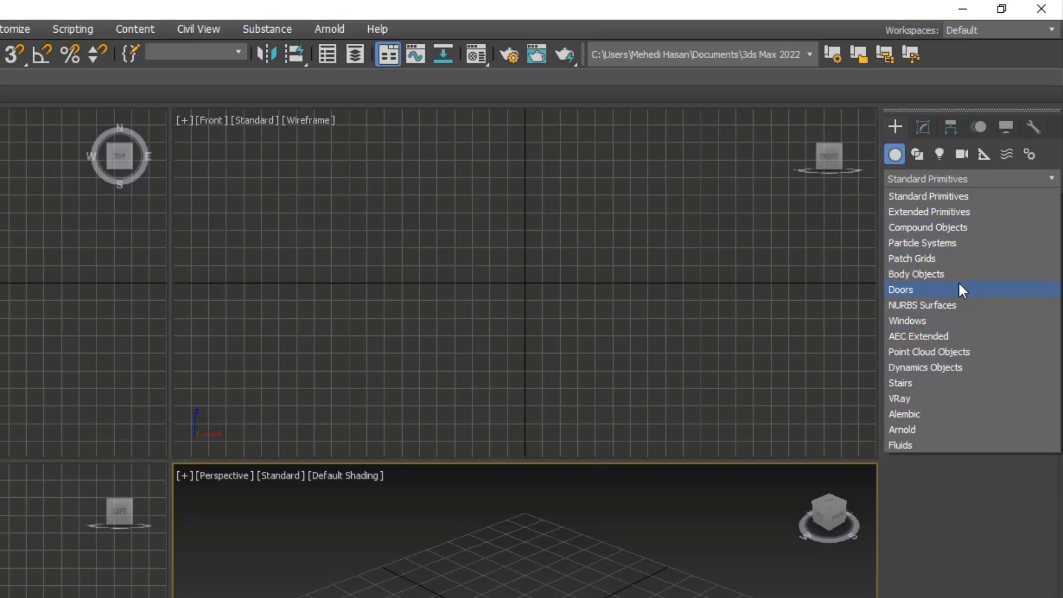
{"action": "left_click", "coordinate": [958, 196]}
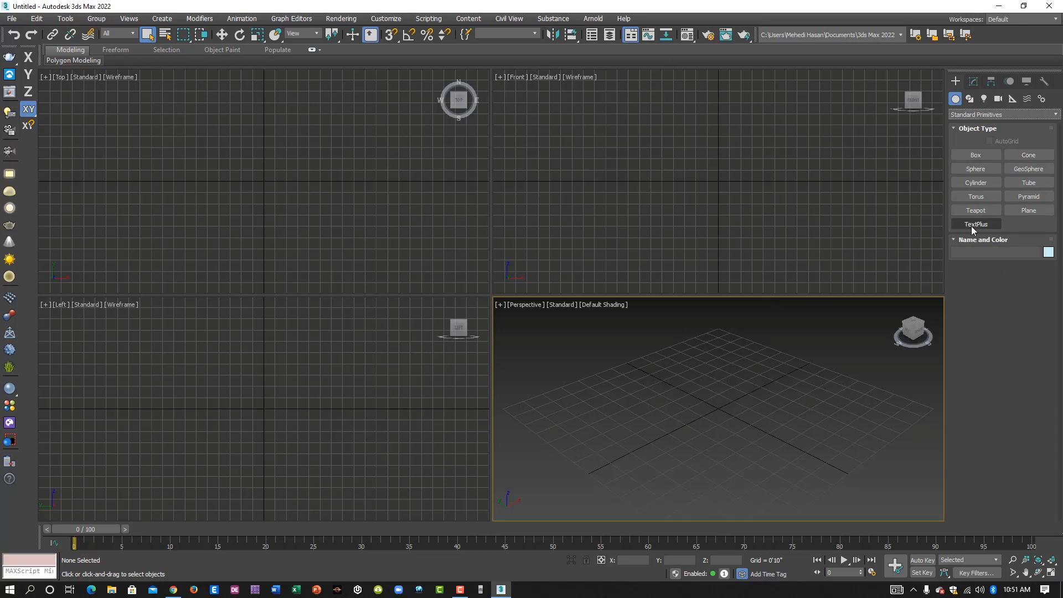
{"action": "left_click", "coordinate": [974, 157]}
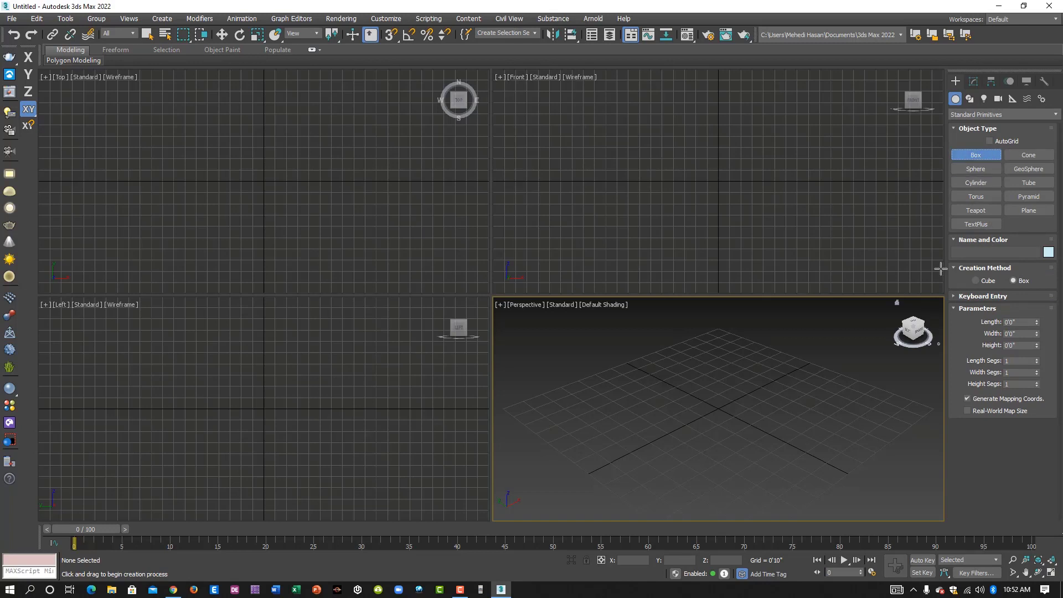
- Draw yellow Box001 on the Perspective grid, panning the view around it
{"action": "middle_click_drag", "start_coordinate": [711, 400], "coordinate": [725, 389]}
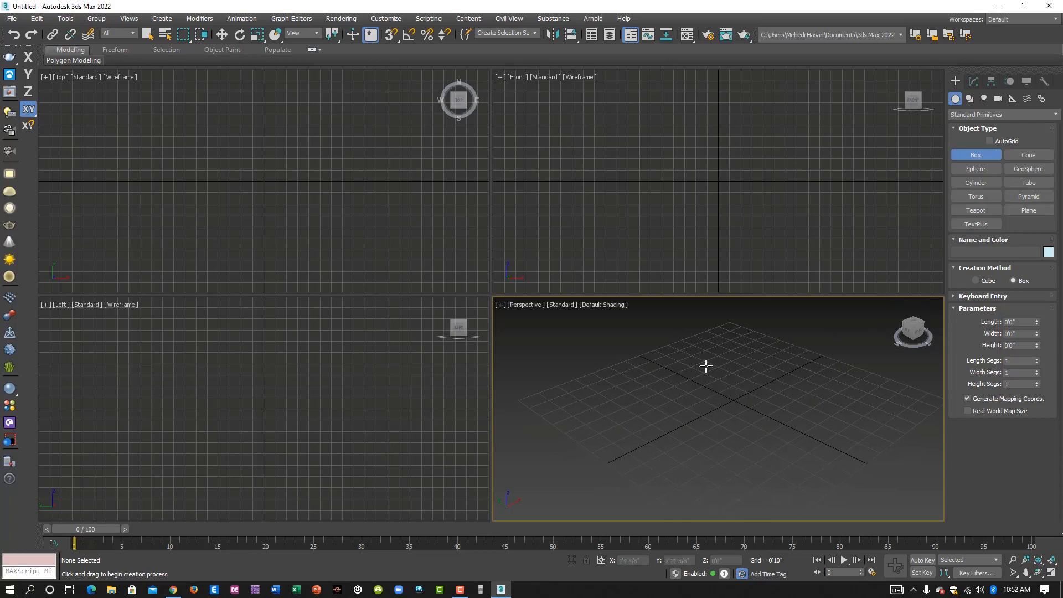
{"action": "left_click_drag", "start_coordinate": [706, 365], "coordinate": [688, 460]}
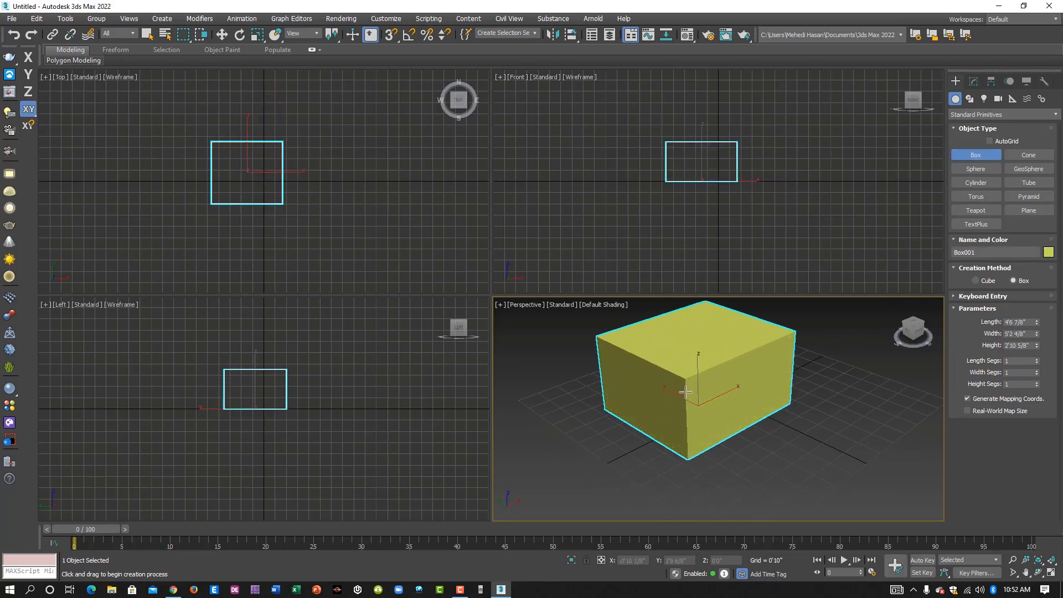
{"action": "mouse_move", "coordinate": [754, 404]}
{"action": "middle_mouse_down"}
{"action": "mouse_move", "coordinate": [707, 436]}
{"action": "mouse_move", "coordinate": [647, 433]}
{"action": "middle_mouse_up"}
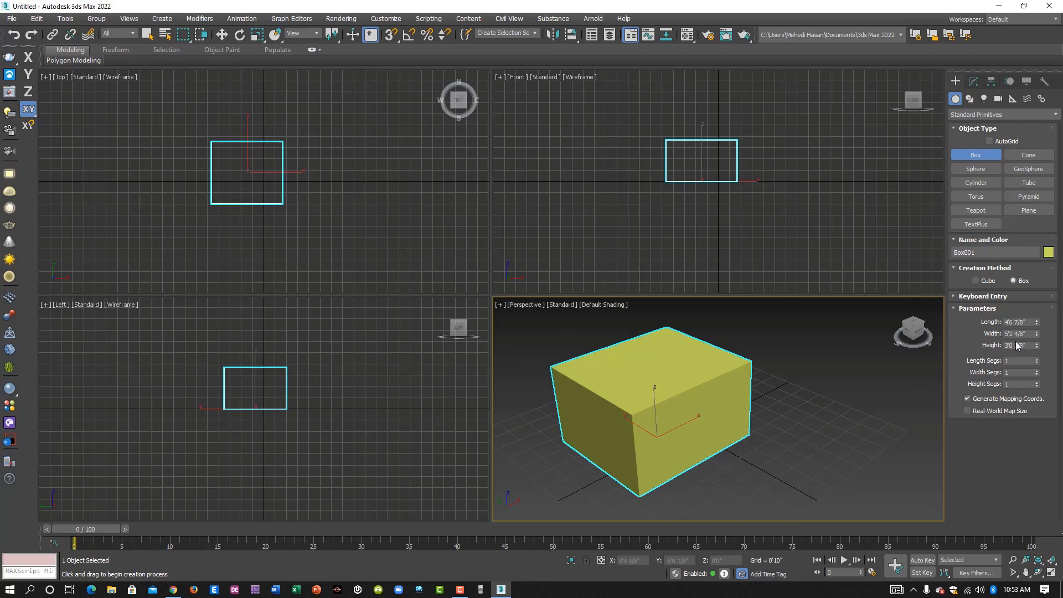
{"action": "middle_click_drag", "start_coordinate": [701, 355], "coordinate": [751, 350]}
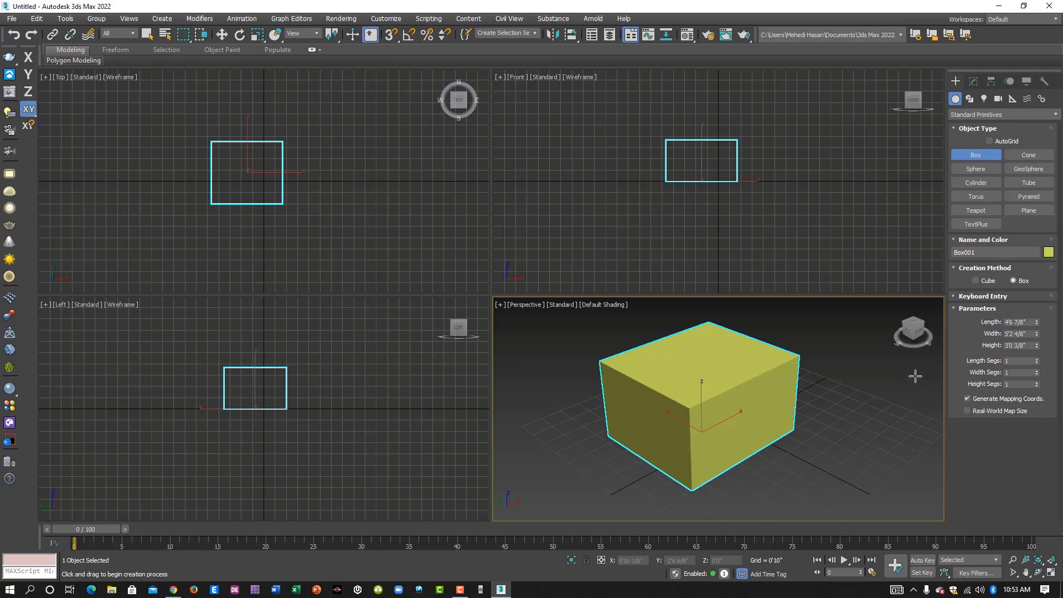
{"action": "middle_click_drag", "start_coordinate": [903, 387], "coordinate": [871, 387]}
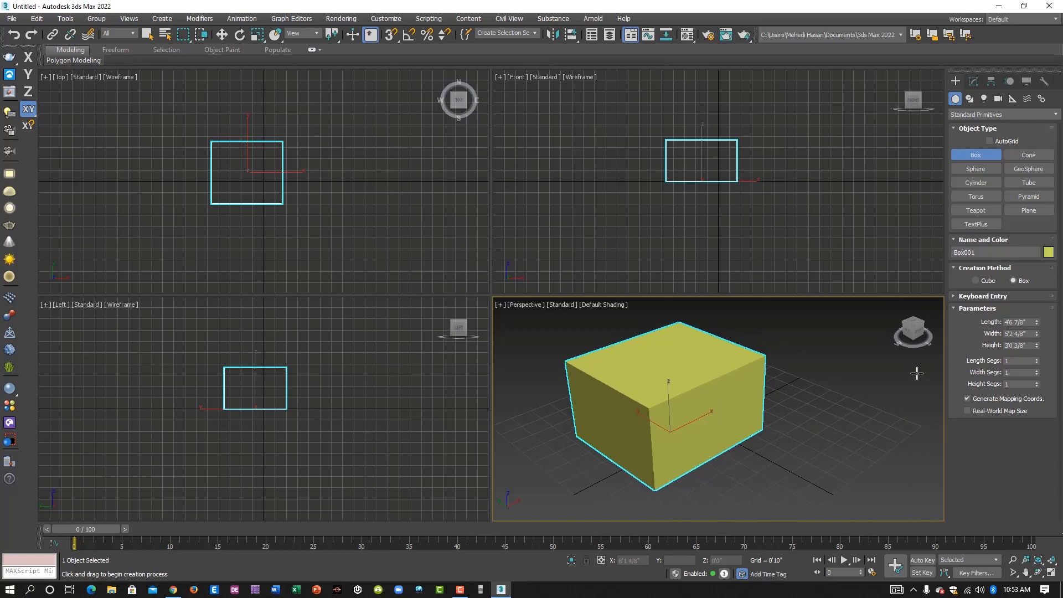
{"action": "left_click", "coordinate": [1027, 321]}
- Set Box001's Length, Width and Height each to 20'
{"action": "key", "text": "BackSpace"}
{"action": "type", "text": "20'"}
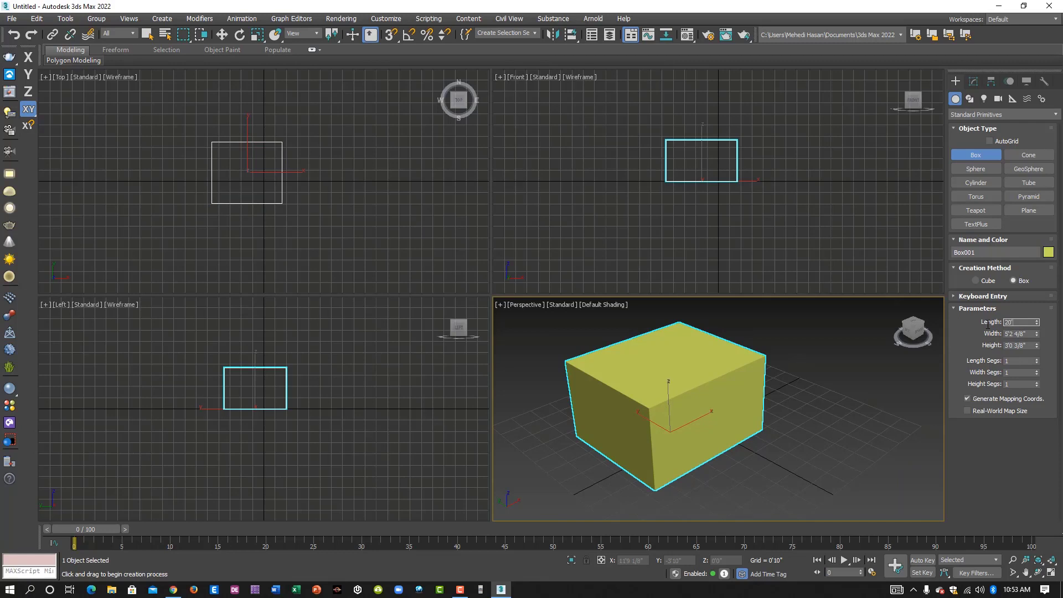
{"action": "key", "text": "Return"}
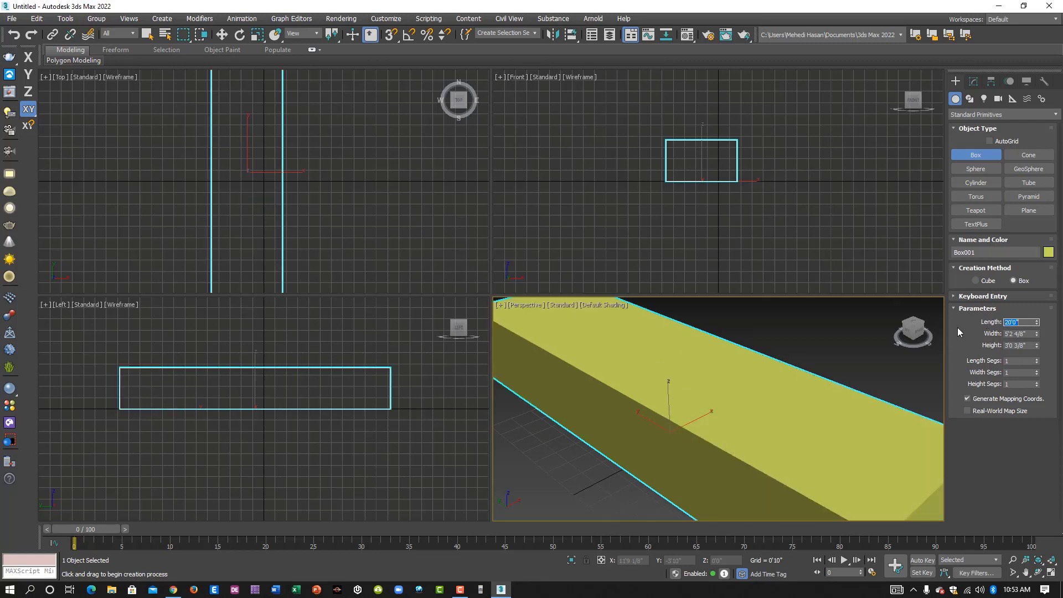
{"action": "double_click", "coordinate": [1030, 334]}
{"action": "type", "text": "20"}
{"action": "key", "text": "Return"}
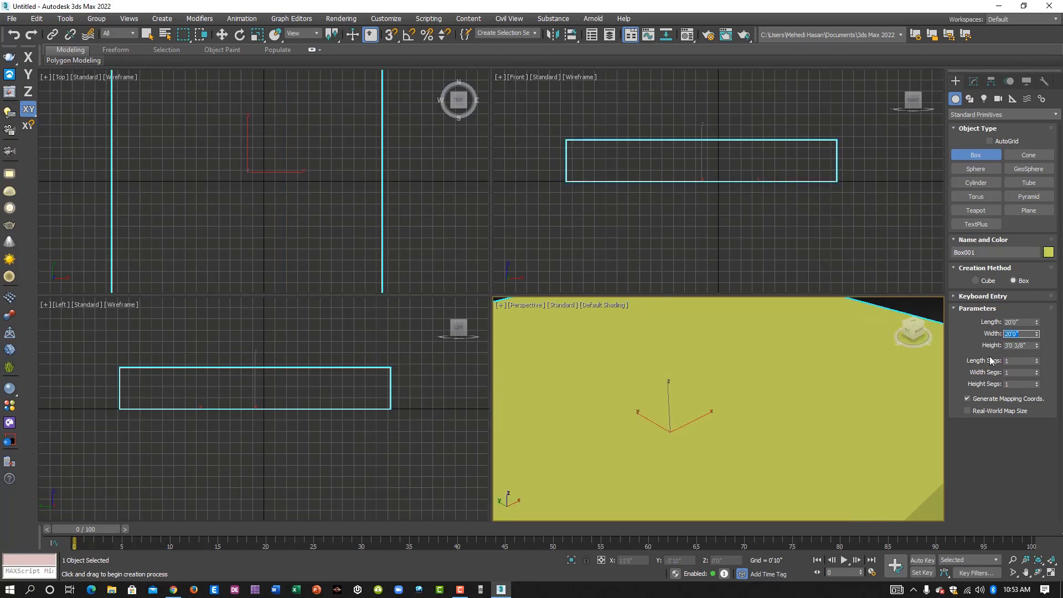
{"action": "double_click", "coordinate": [1029, 347]}
{"action": "key", "text": "BackSpace"}
{"action": "type", "text": "0"}
{"action": "key", "text": "Return"}
- Zoom out and reframe the 20' cube in the Perspective view
{"action": "scroll", "coordinate": [782, 405], "scroll_direction": "down", "scroll_amount": 2}
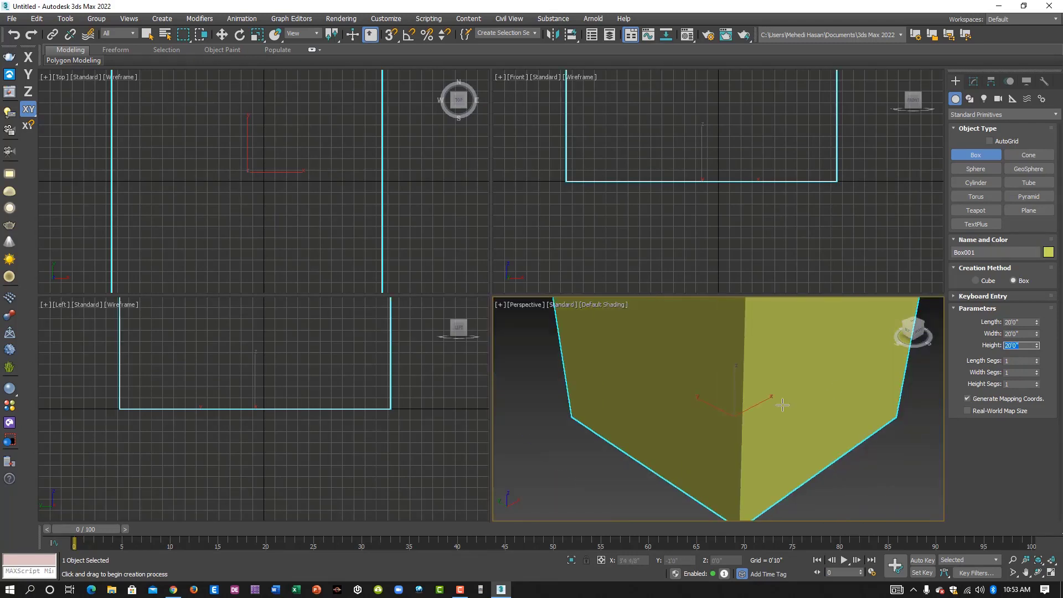
{"action": "scroll", "coordinate": [782, 405], "scroll_direction": "down", "scroll_amount": 2}
{"action": "scroll", "coordinate": [797, 396], "scroll_direction": "down", "scroll_amount": 1}
{"action": "scroll", "coordinate": [769, 432], "scroll_direction": "down", "scroll_amount": 1}
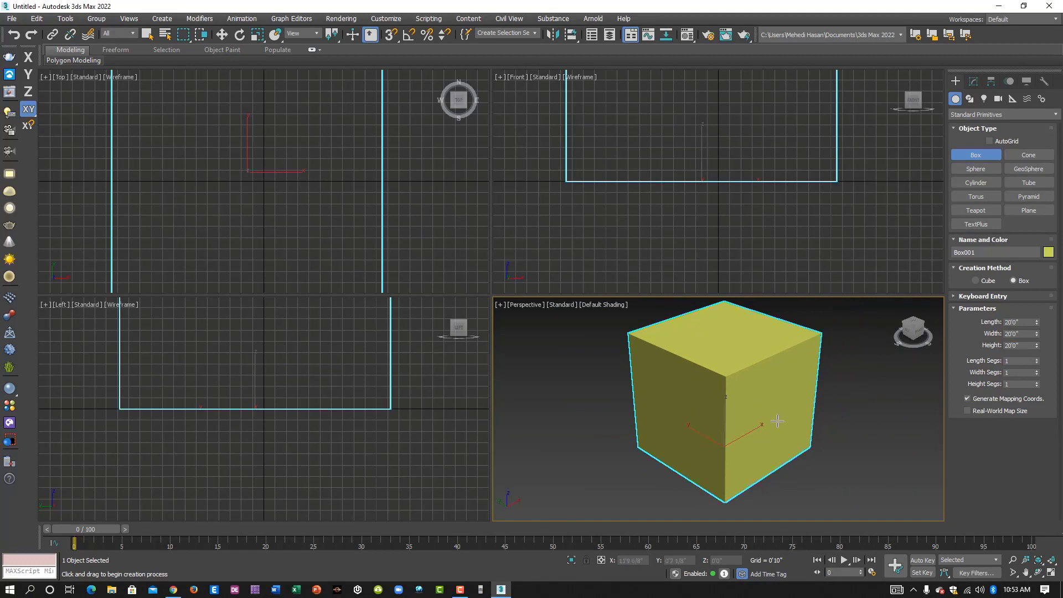
{"action": "middle_click_drag", "start_coordinate": [777, 421], "coordinate": [758, 426]}
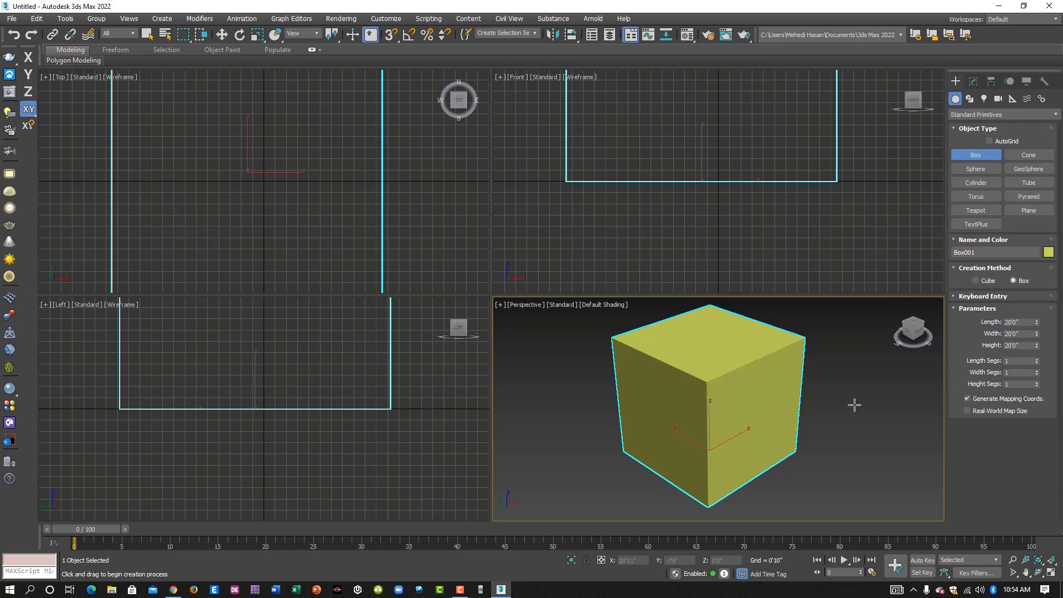
{"action": "middle_click_drag", "start_coordinate": [854, 403], "coordinate": [836, 403]}
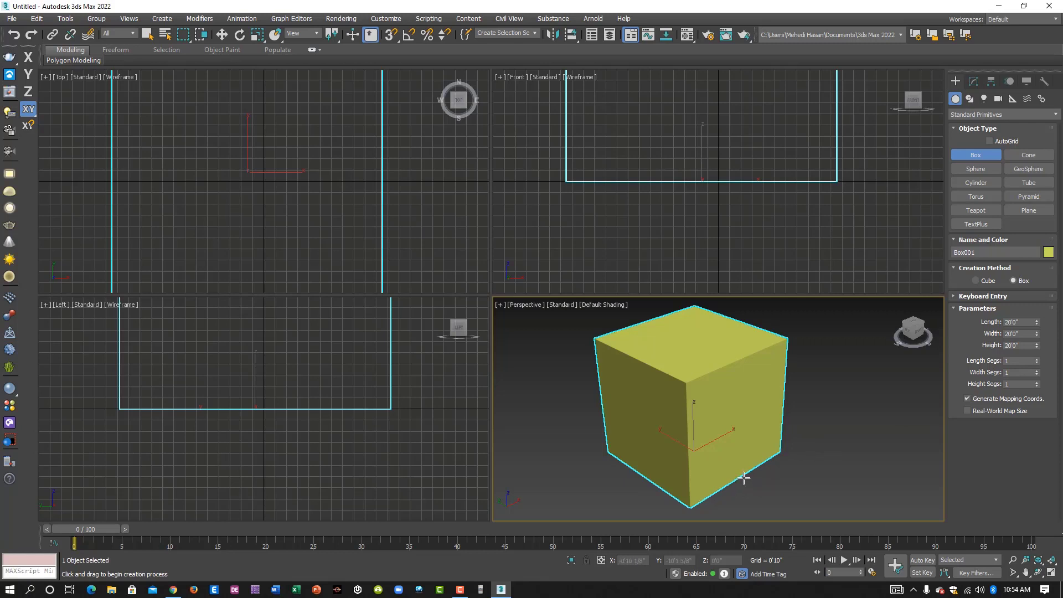
{"action": "middle_click_drag", "start_coordinate": [745, 477], "coordinate": [761, 468]}
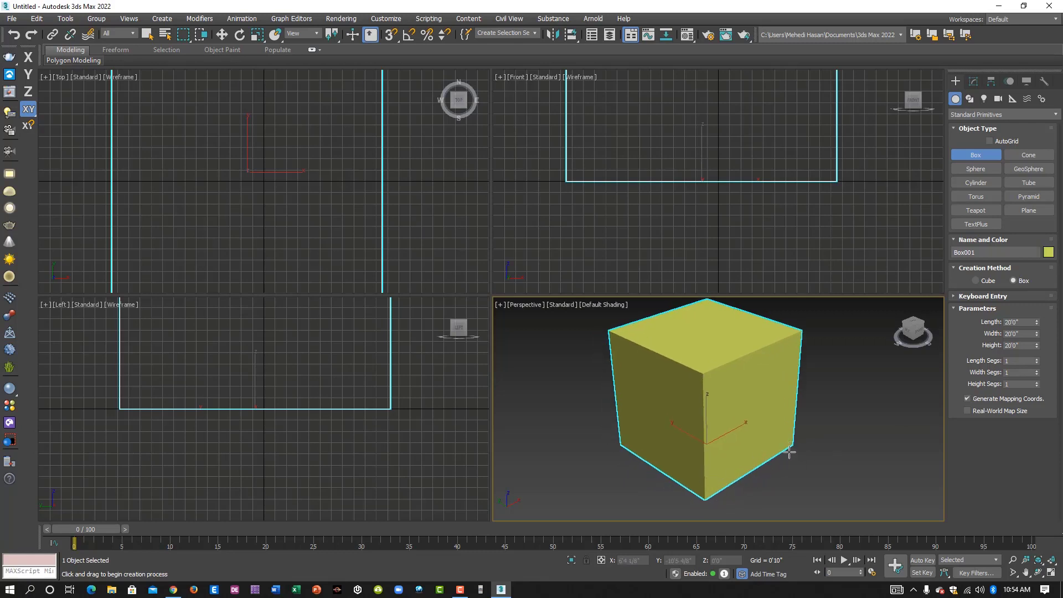
- Set Box001's Length, Width and Height Segs to 5 each
{"action": "left_click", "coordinate": [1011, 361]}
{"action": "key", "text": "BackSpace"}
{"action": "key", "text": "Tab"}
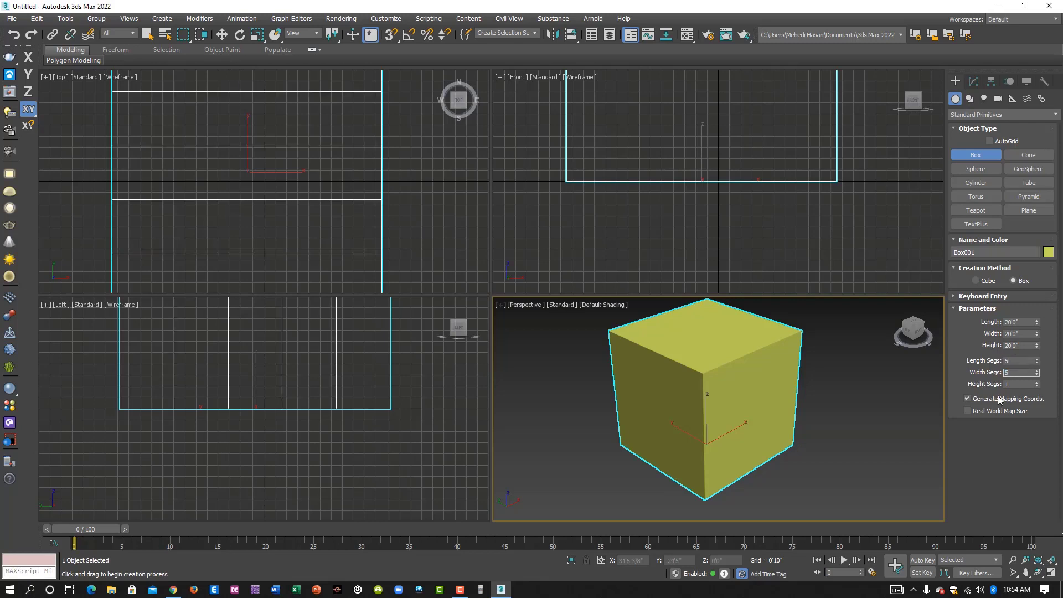
{"action": "key", "text": "Tab"}
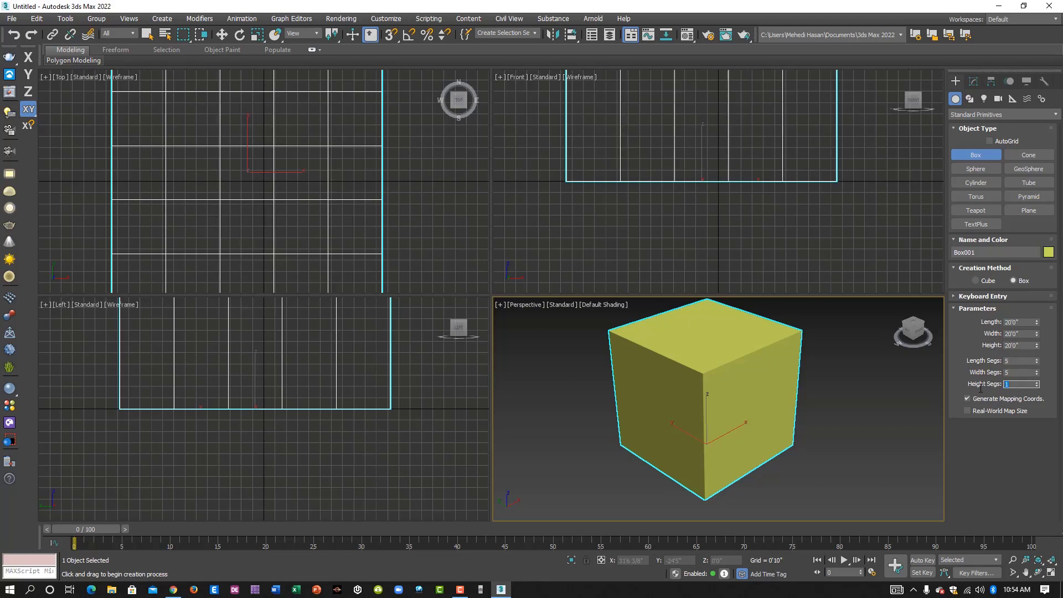
{"action": "type", "text": "5"}
{"action": "type", "text": "2"}
{"action": "key", "text": "Return"}
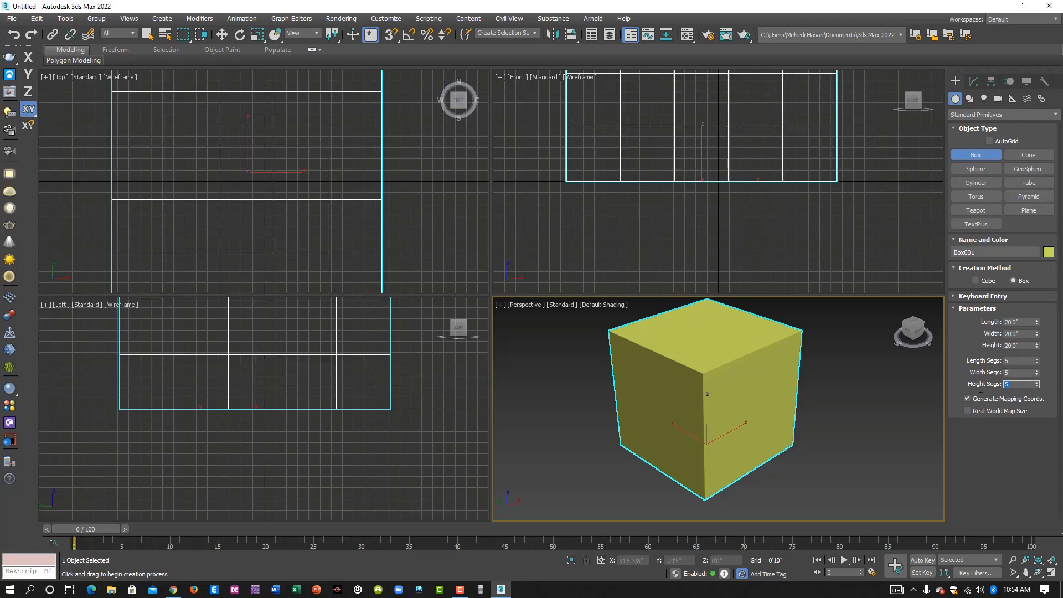
- Recentre and zoom the box in the Left, Top and Front views, then reactivate Perspective
{"action": "left_click_drag", "start_coordinate": [376, 378], "coordinate": [369, 401]}
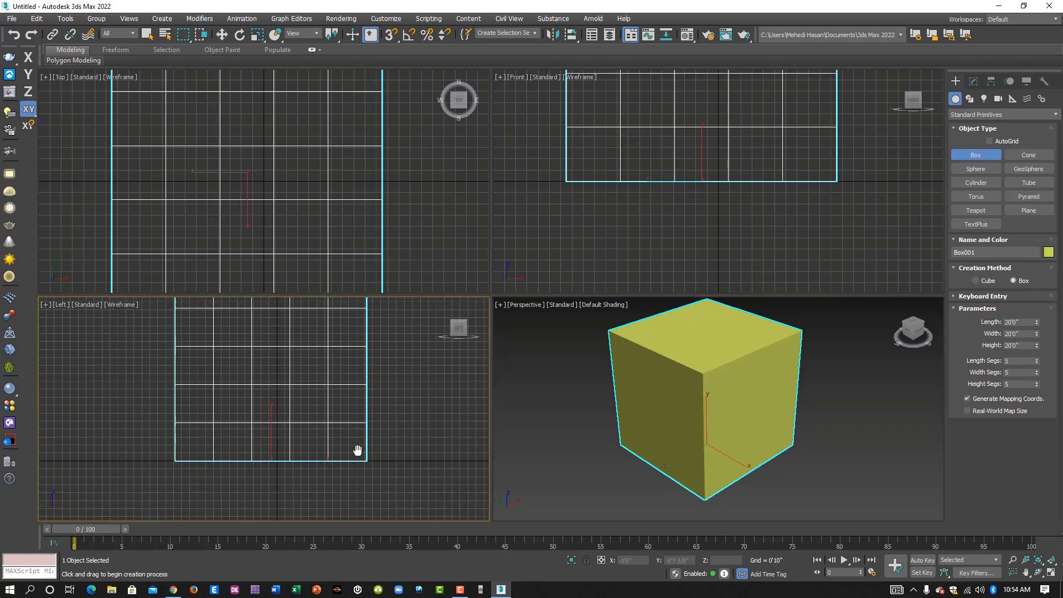
{"action": "scroll", "coordinate": [369, 401], "scroll_direction": "down", "scroll_amount": 3}
{"action": "middle_click_drag", "start_coordinate": [368, 415], "coordinate": [349, 436]}
{"action": "scroll", "coordinate": [344, 270], "scroll_direction": "down", "scroll_amount": 1}
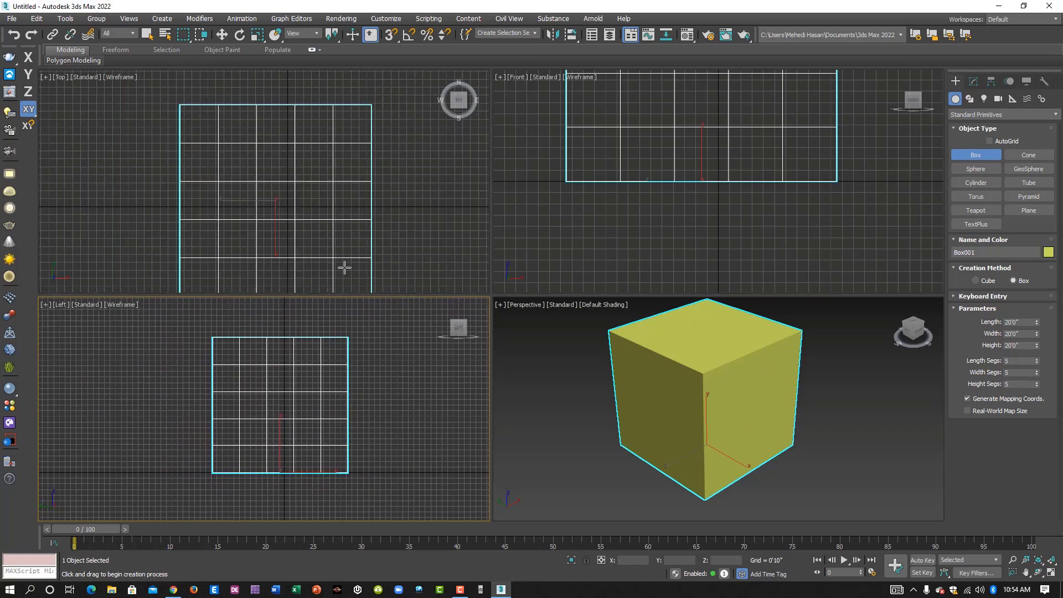
{"action": "scroll", "coordinate": [360, 260], "scroll_direction": "down", "scroll_amount": 5}
{"action": "middle_click_drag", "start_coordinate": [376, 255], "coordinate": [347, 235]}
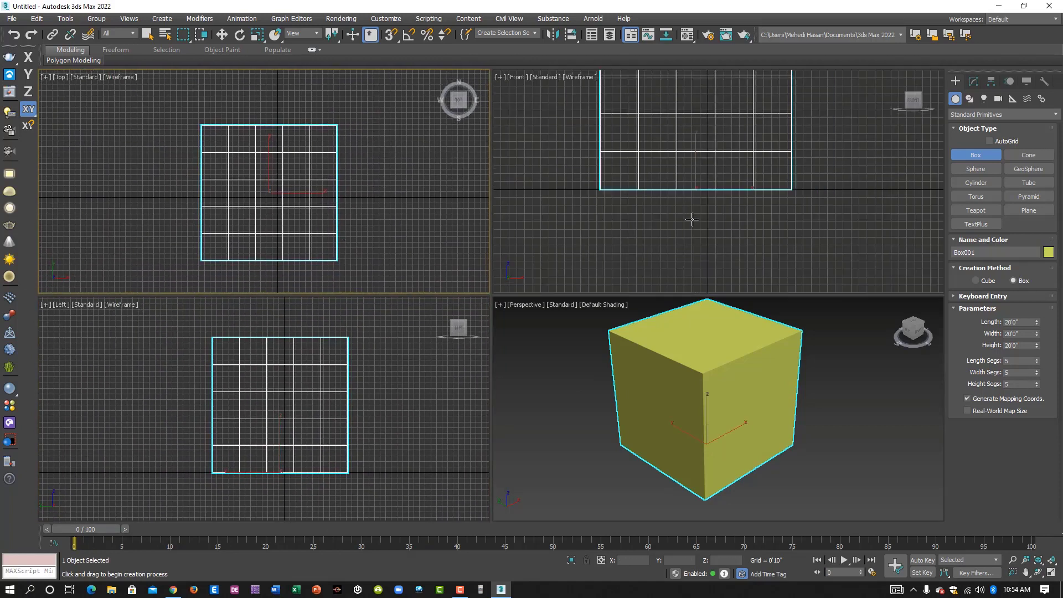
{"action": "scroll", "coordinate": [692, 221], "scroll_direction": "down", "scroll_amount": 3}
{"action": "middle_click_drag", "start_coordinate": [693, 220], "coordinate": [690, 270]}
{"action": "scroll", "coordinate": [799, 202], "scroll_direction": "down", "scroll_amount": 2}
{"action": "scroll", "coordinate": [806, 215], "scroll_direction": "down", "scroll_amount": 2}
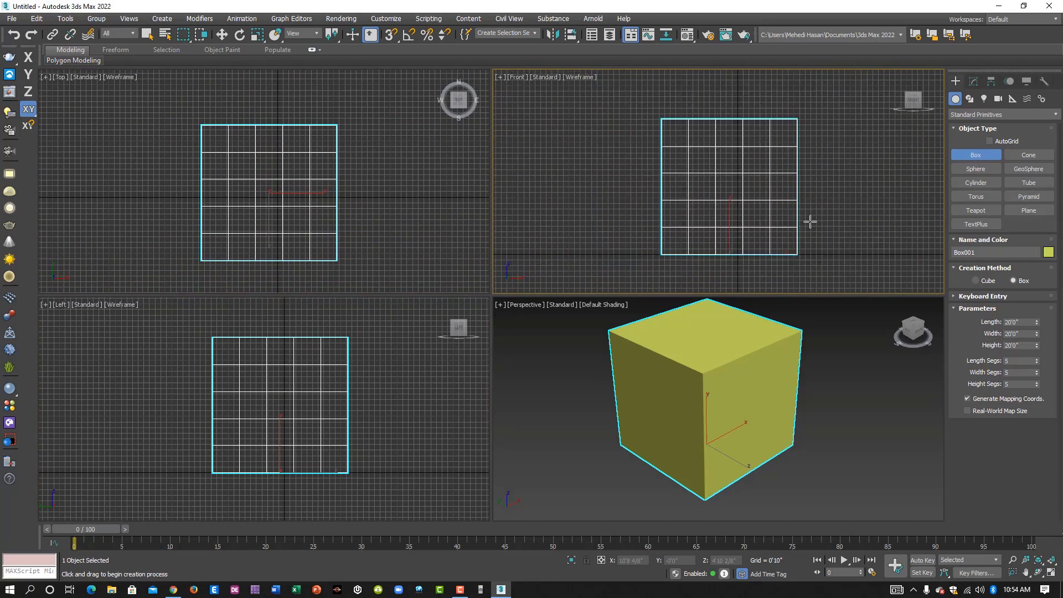
{"action": "middle_click_drag", "start_coordinate": [809, 218], "coordinate": [693, 201]}
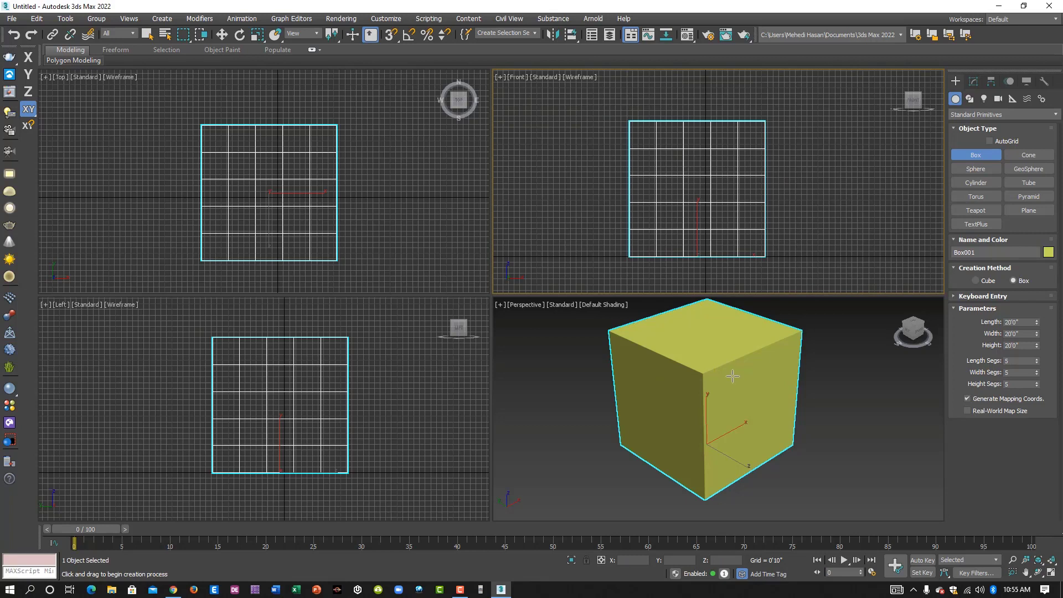
{"action": "left_click", "coordinate": [816, 400]}
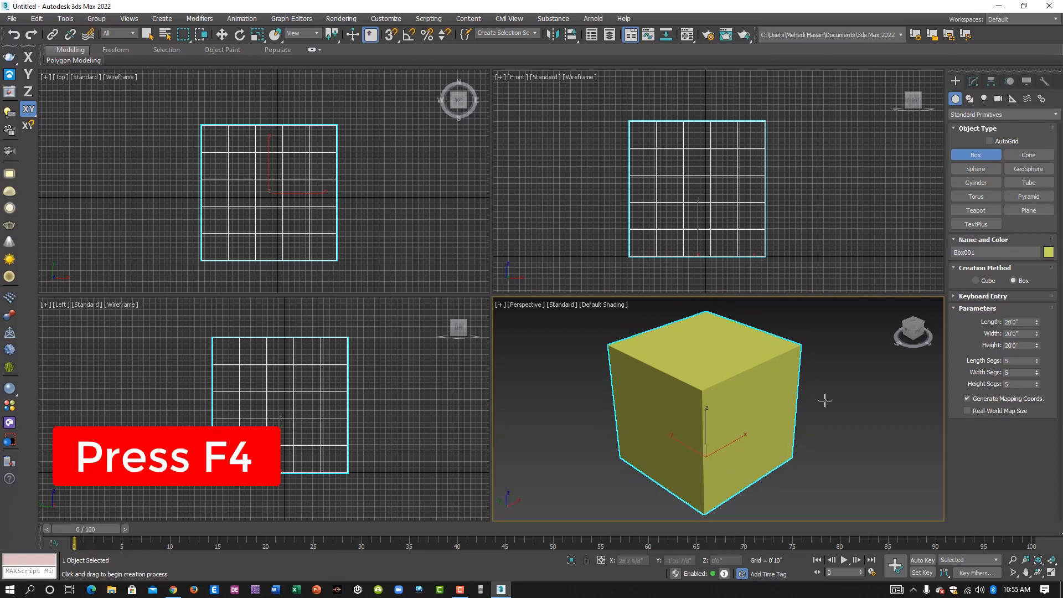
- Turn on Edged Faces with F4 and exit Box creation
{"action": "key", "text": "F4"}
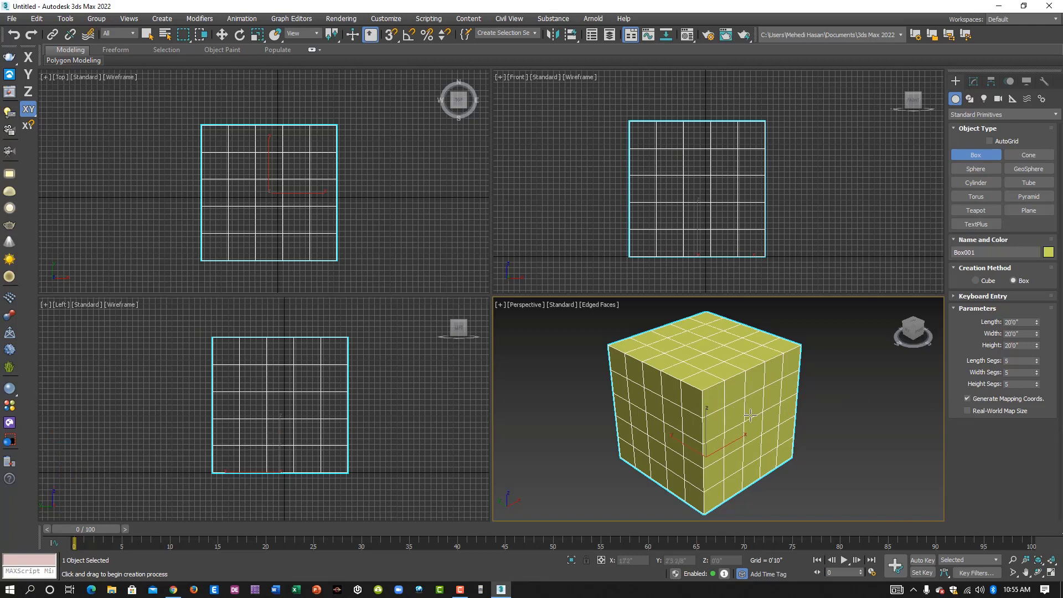
{"action": "right_click", "coordinate": [813, 416]}
{"action": "scroll", "coordinate": [811, 426], "scroll_direction": "down", "scroll_amount": 2}
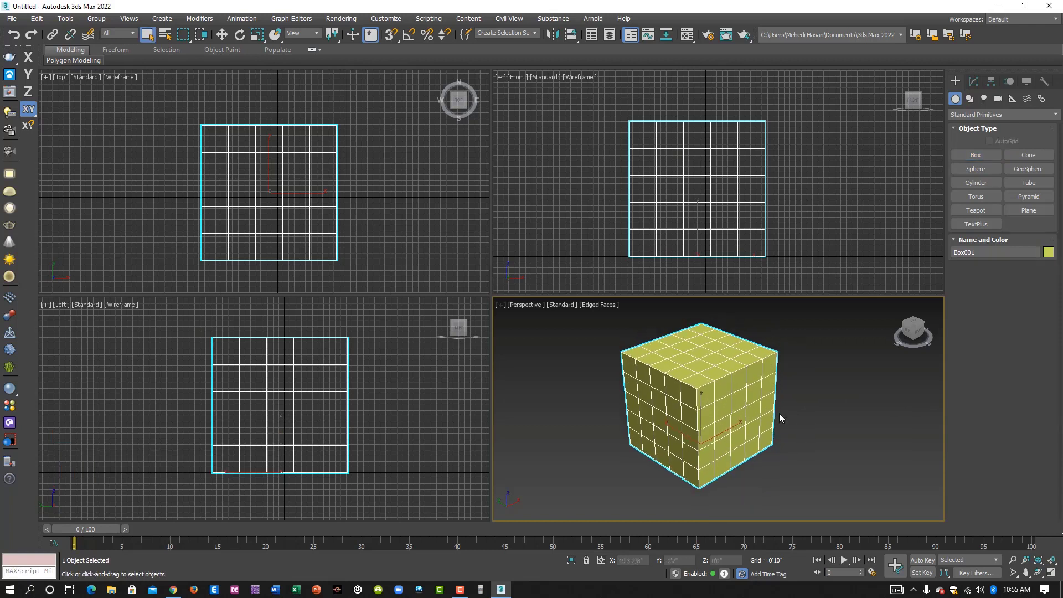
{"action": "scroll", "coordinate": [720, 480], "scroll_direction": "up", "scroll_amount": 3}
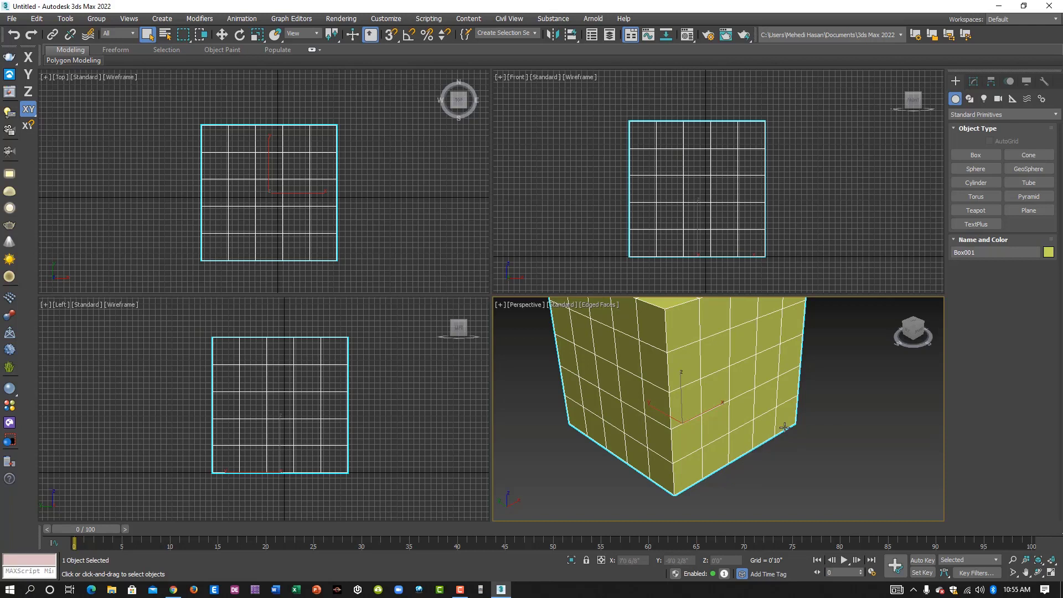
- Pan and zoom the Perspective view to recentre the edged cube
{"action": "middle_click_drag", "start_coordinate": [784, 427], "coordinate": [781, 445]}
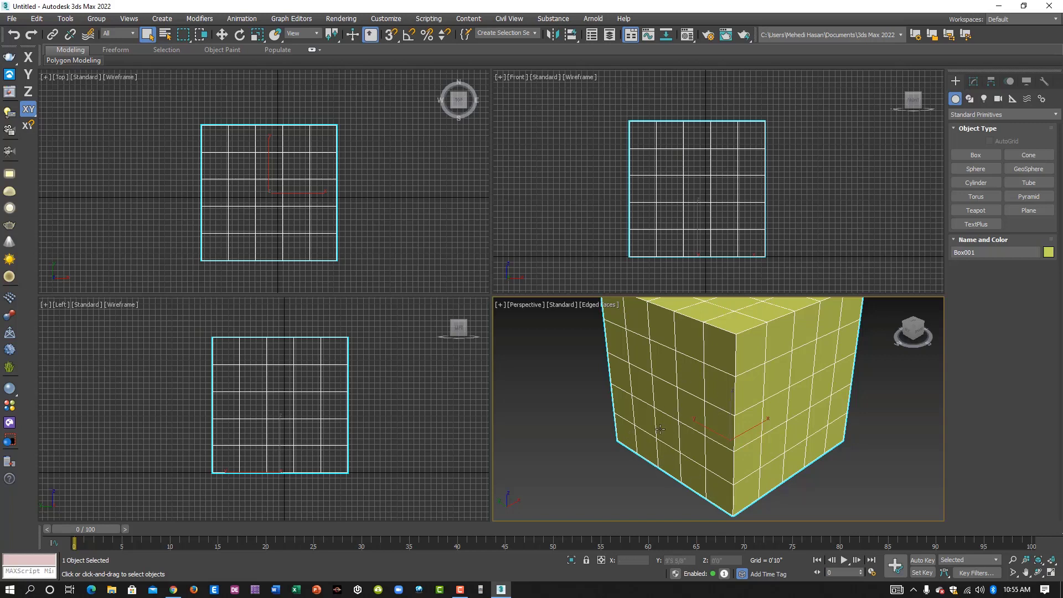
{"action": "scroll", "coordinate": [694, 413], "scroll_direction": "down", "scroll_amount": 3}
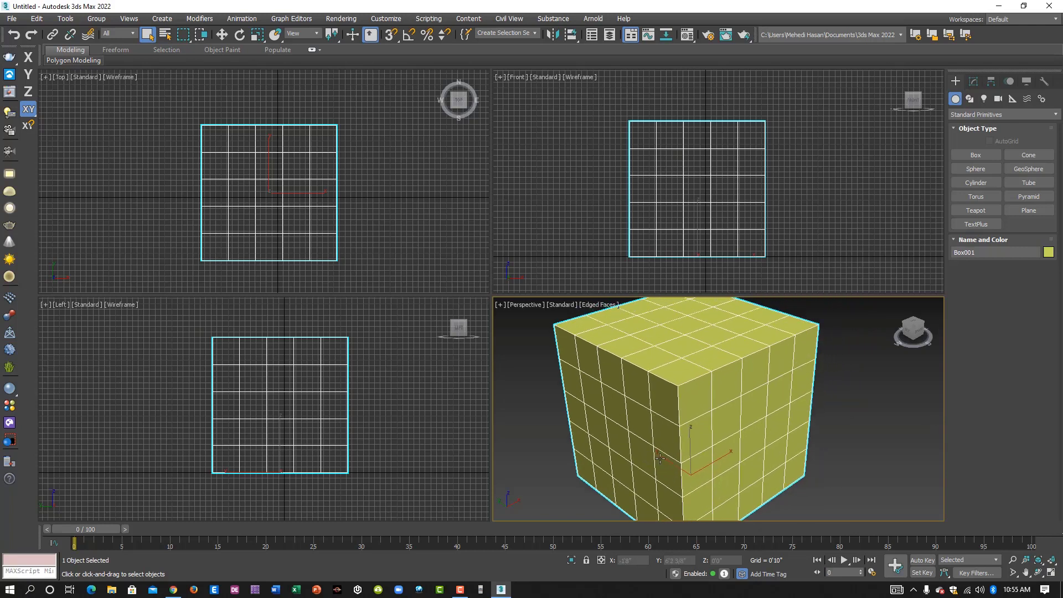
{"action": "scroll", "coordinate": [653, 437], "scroll_direction": "up", "scroll_amount": 3}
{"action": "middle_click_drag", "start_coordinate": [674, 428], "coordinate": [674, 420]}
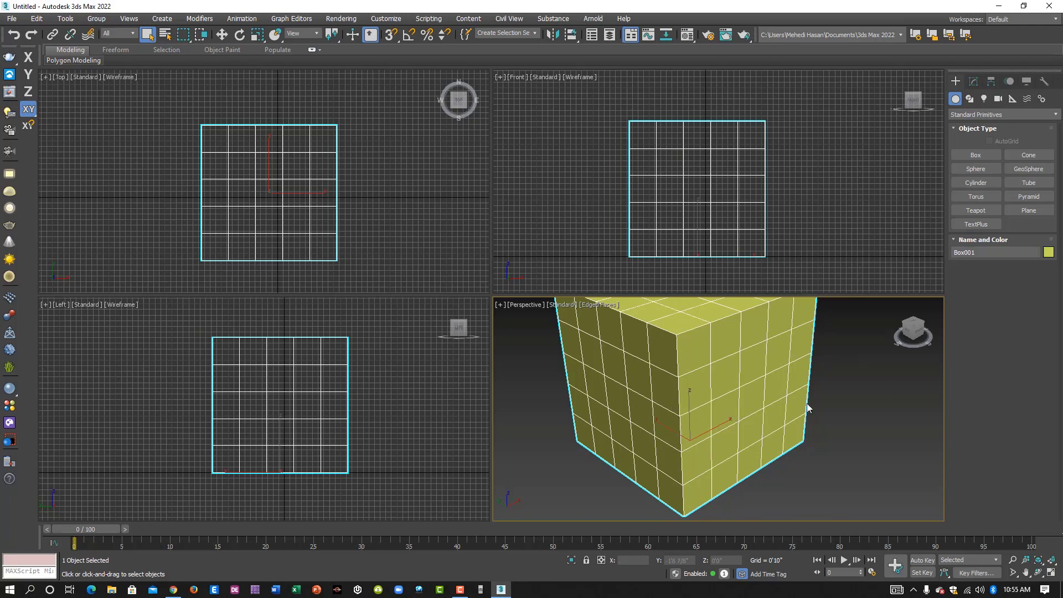
{"action": "scroll", "coordinate": [835, 424], "scroll_direction": "down", "scroll_amount": 4}
{"action": "middle_click_drag", "start_coordinate": [835, 424], "coordinate": [808, 429]}
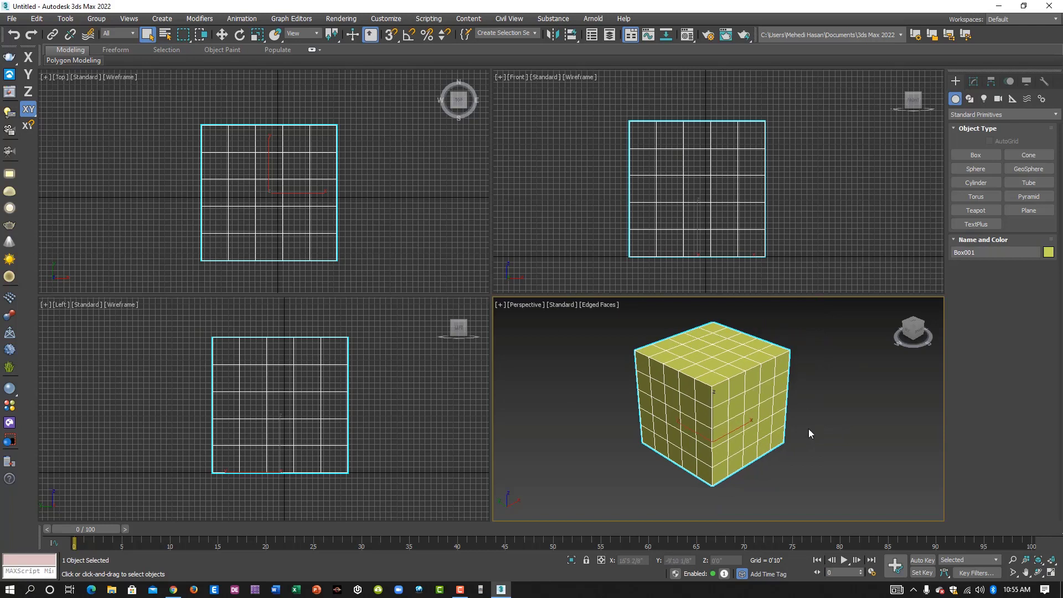
- Reopen Box creation settings and nudge the Length and Height Segs spinners
{"action": "left_click", "coordinate": [975, 155]}
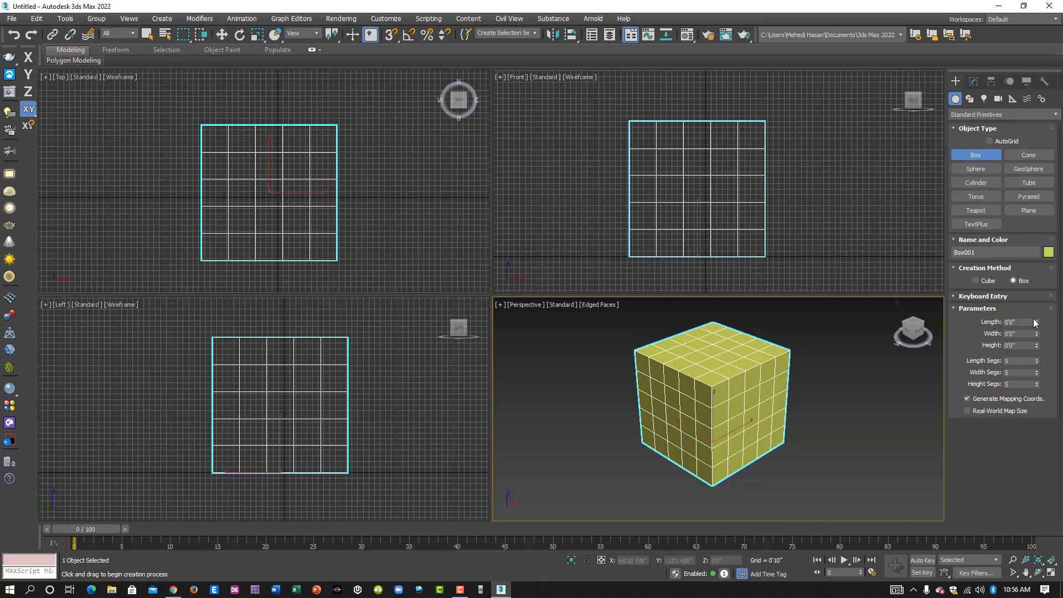
{"action": "left_click_drag", "start_coordinate": [1039, 360], "coordinate": [1039, 358]}
{"action": "type", "text": "61"}
{"action": "key", "text": "Return"}
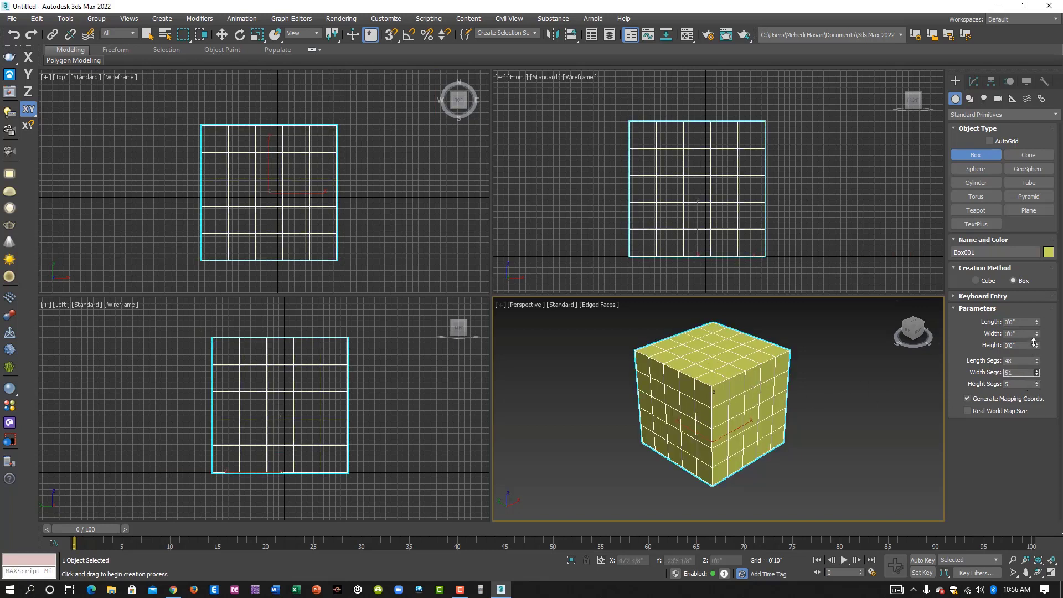
{"action": "left_click_drag", "start_coordinate": [1036, 384], "coordinate": [1036, 357]}
- Cancel box creation and reselect Box, leaving all segment counts at 5
{"action": "right_click", "coordinate": [851, 379]}
{"action": "scroll", "coordinate": [798, 391], "scroll_direction": "down", "scroll_amount": 2}
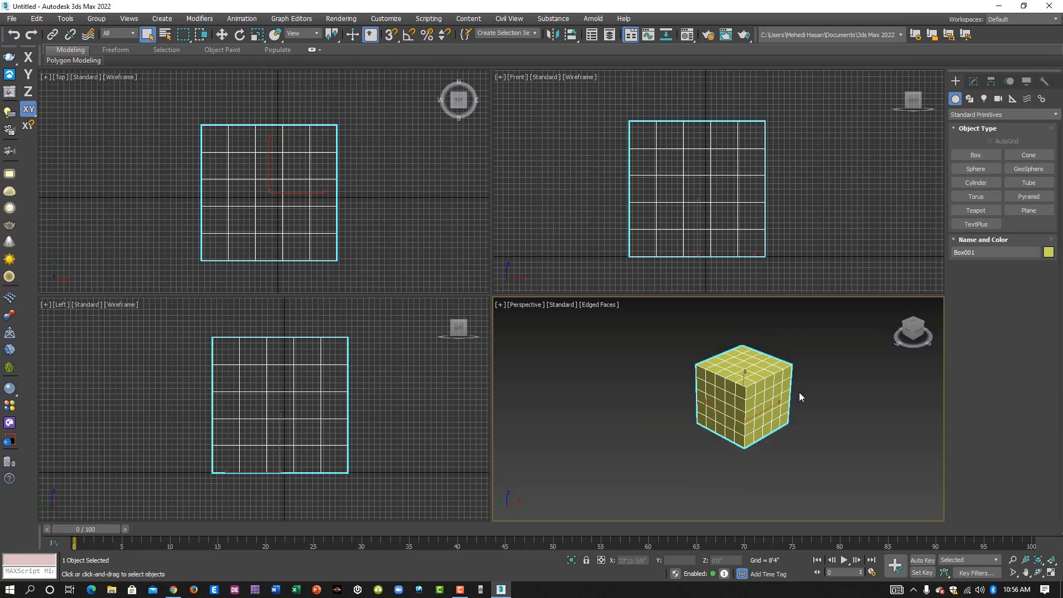
{"action": "scroll", "coordinate": [742, 384], "scroll_direction": "up", "scroll_amount": 1}
{"action": "scroll", "coordinate": [715, 393], "scroll_direction": "up", "scroll_amount": 3}
{"action": "left_click", "coordinate": [976, 155]}
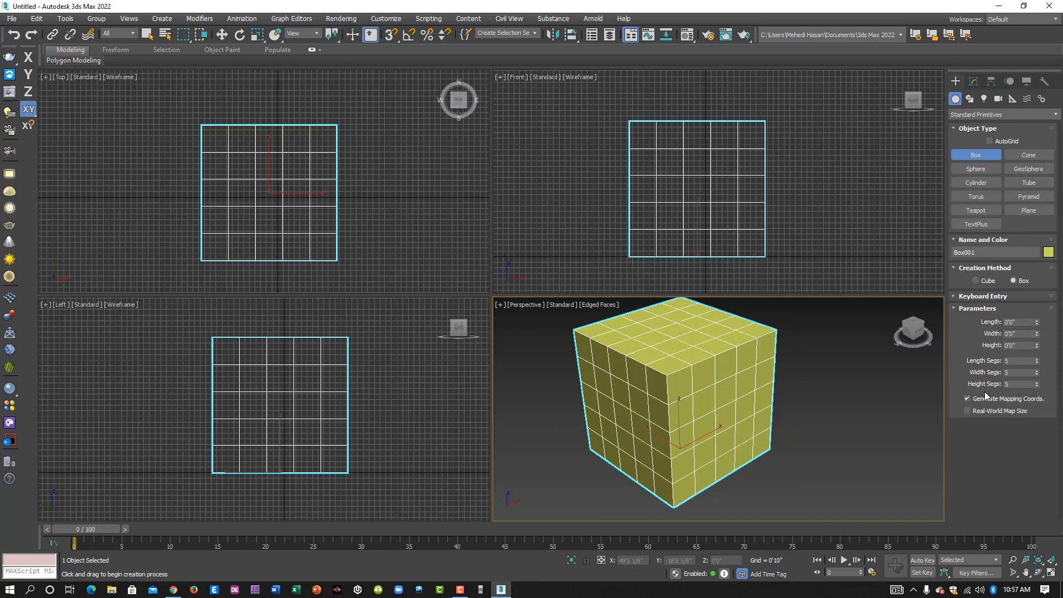
{"action": "scroll", "coordinate": [700, 432], "scroll_direction": "down", "scroll_amount": 3}
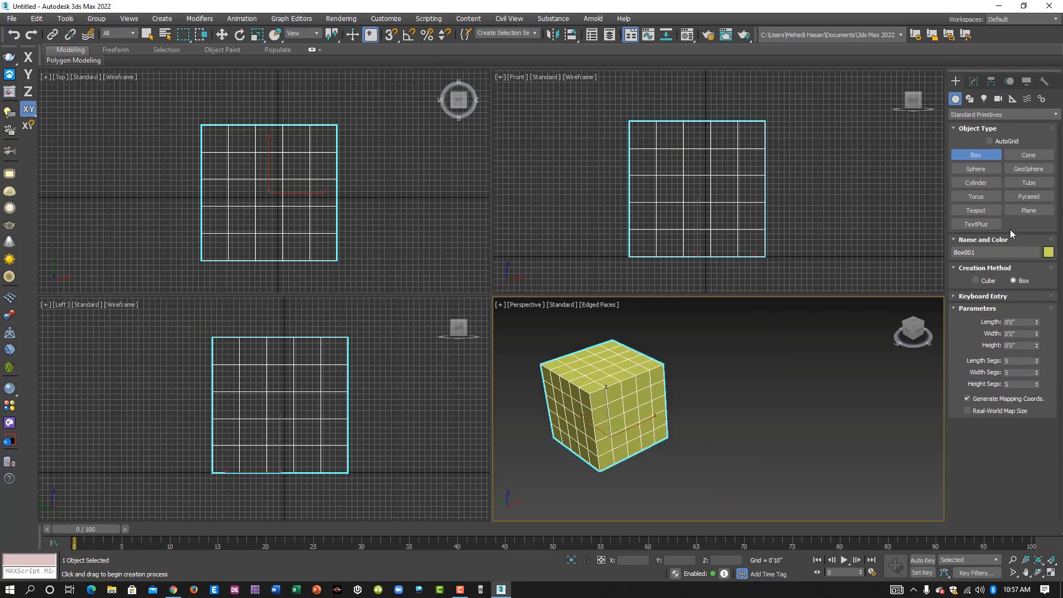
- Draw Sphere001 to the right of the yellow cube
{"action": "left_click", "coordinate": [977, 168]}
{"action": "middle_click_drag", "start_coordinate": [787, 401], "coordinate": [774, 398]}
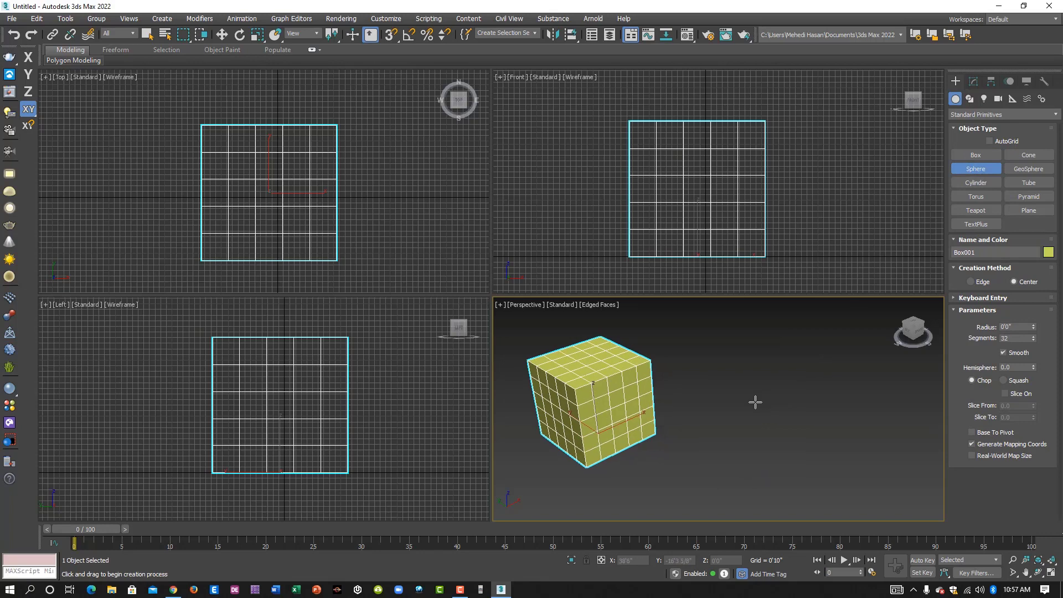
{"action": "left_click_drag", "start_coordinate": [756, 403], "coordinate": [786, 423]}
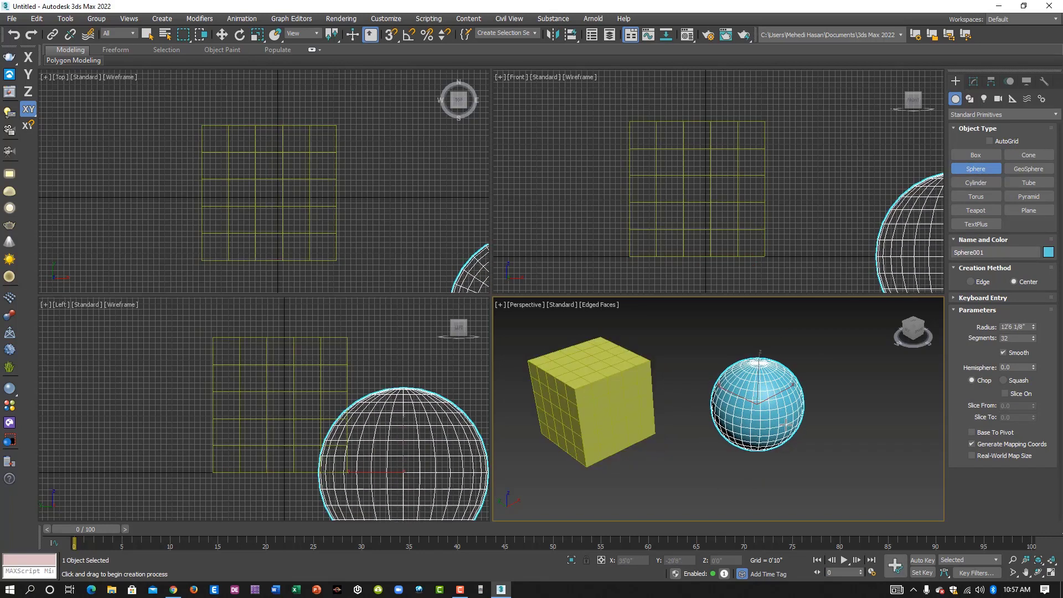
{"action": "left_click_drag", "start_coordinate": [786, 424], "coordinate": [788, 424]}
{"action": "mouse_move", "coordinate": [775, 422]}
{"action": "middle_mouse_down"}
{"action": "mouse_move", "coordinate": [804, 429]}
{"action": "mouse_move", "coordinate": [752, 420]}
{"action": "mouse_move", "coordinate": [775, 420]}
{"action": "middle_mouse_up"}
{"action": "scroll", "coordinate": [751, 419], "scroll_direction": "up", "scroll_amount": 2}
{"action": "scroll", "coordinate": [752, 419], "scroll_direction": "down", "scroll_amount": 1}
{"action": "scroll", "coordinate": [782, 418], "scroll_direction": "up", "scroll_amount": 1}
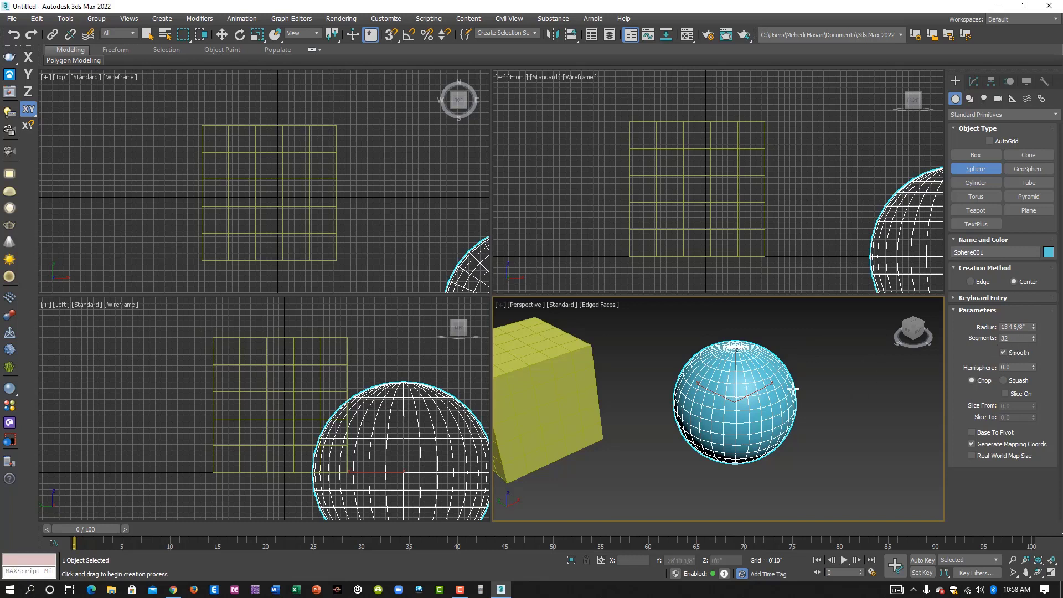
- Frame the sphere and raise its Segments spinner to 92
{"action": "middle_click_drag", "start_coordinate": [615, 392], "coordinate": [670, 391]}
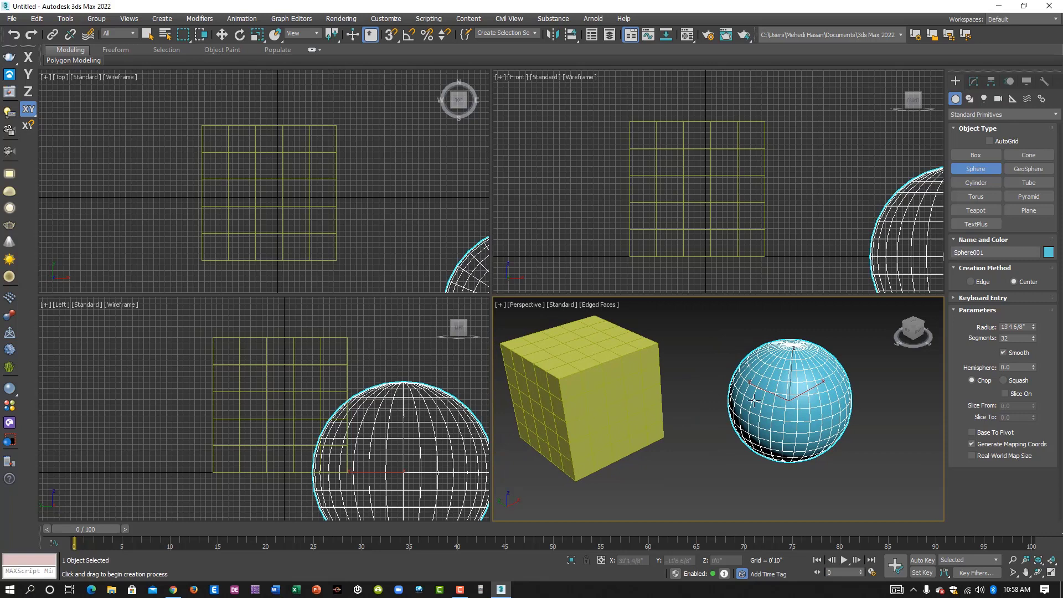
{"action": "middle_click_drag", "start_coordinate": [754, 401], "coordinate": [723, 402]}
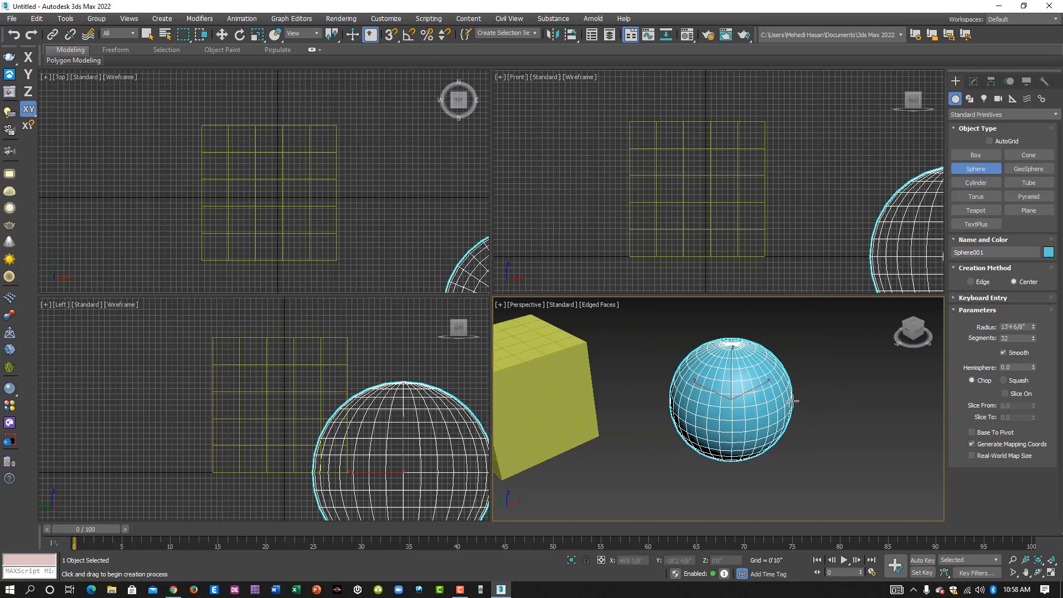
{"action": "scroll", "coordinate": [793, 401], "scroll_direction": "up", "scroll_amount": 2}
{"action": "middle_click_drag", "start_coordinate": [789, 413], "coordinate": [798, 417]}
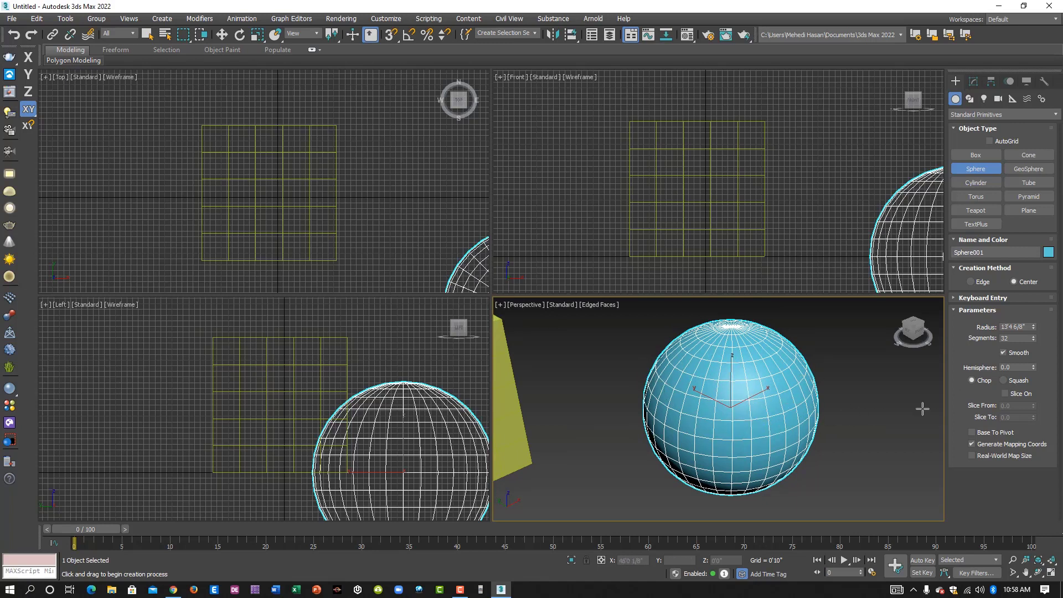
{"action": "mouse_move", "coordinate": [1033, 338]}
{"action": "left_mouse_down"}
{"action": "mouse_move", "coordinate": [1035, 352]}
{"action": "mouse_move", "coordinate": [1033, 270]}
{"action": "mouse_move", "coordinate": [1045, 307]}
{"action": "left_mouse_up"}
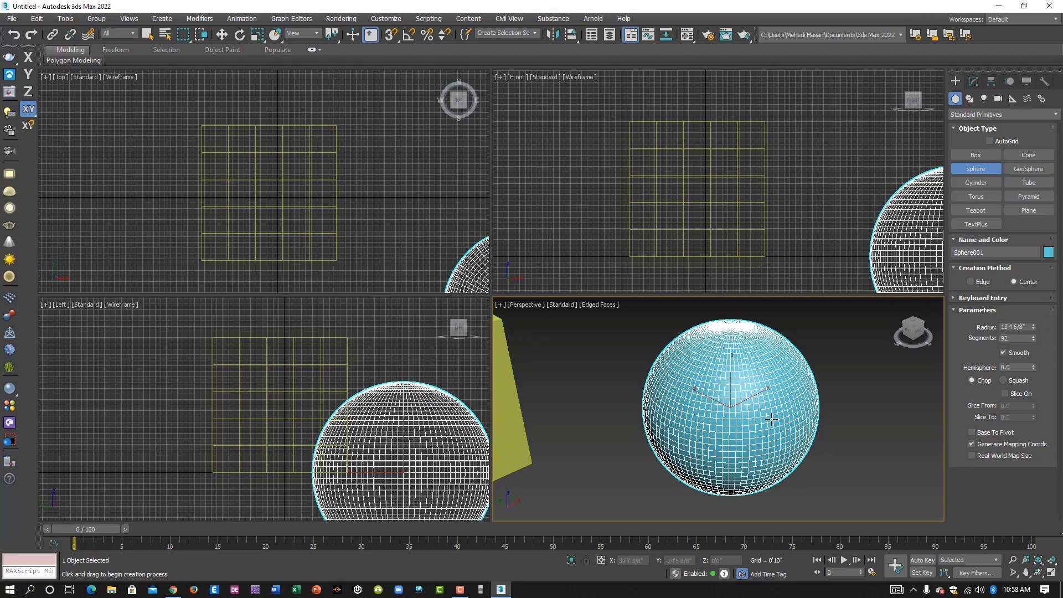
{"action": "scroll", "coordinate": [771, 419], "scroll_direction": "up", "scroll_amount": 2}
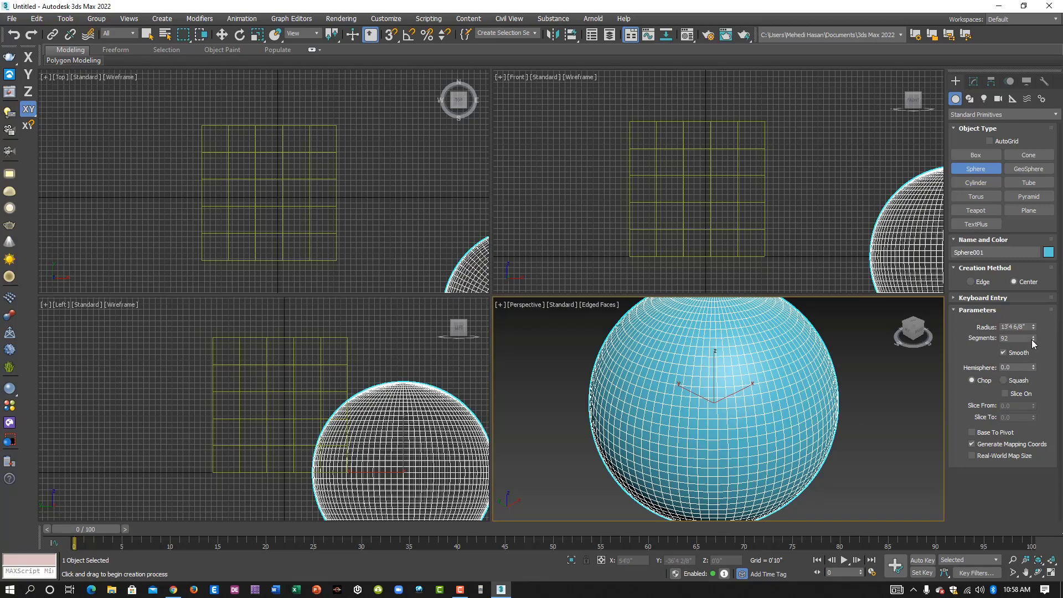
{"action": "left_click_drag", "start_coordinate": [1032, 339], "coordinate": [1034, 352]}
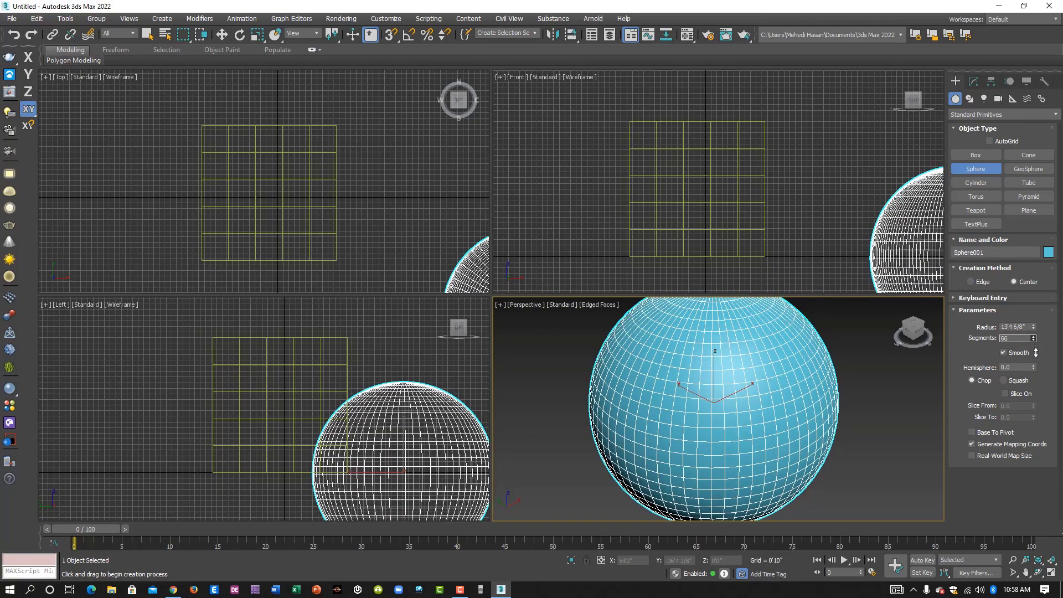
{"action": "mouse_move", "coordinate": [1035, 352]}
{"action": "left_mouse_down"}
{"action": "mouse_move", "coordinate": [1046, 382]}
{"action": "mouse_move", "coordinate": [1046, 359]}
{"action": "left_mouse_up"}
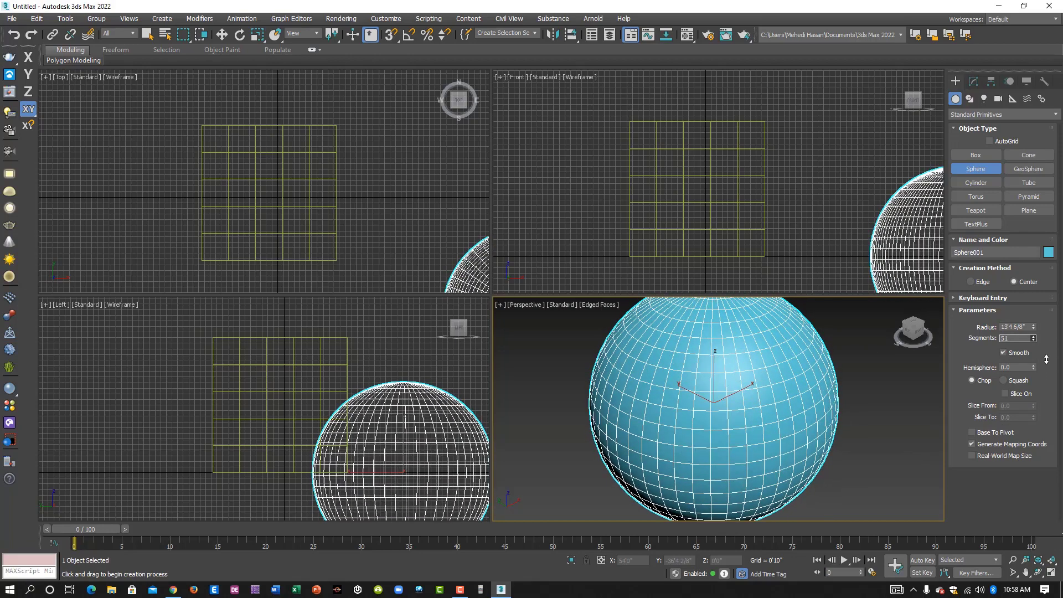
{"action": "left_click_drag", "start_coordinate": [1046, 359], "coordinate": [1046, 344]}
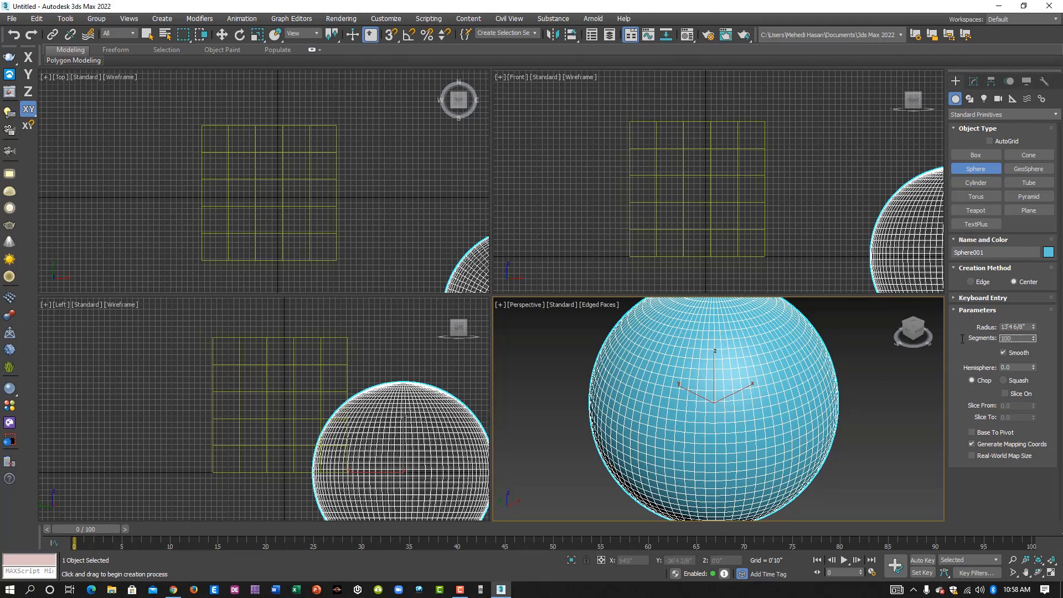
{"action": "scroll", "coordinate": [830, 408], "scroll_direction": "up", "scroll_amount": 3}
{"action": "scroll", "coordinate": [830, 409], "scroll_direction": "up", "scroll_amount": 3}
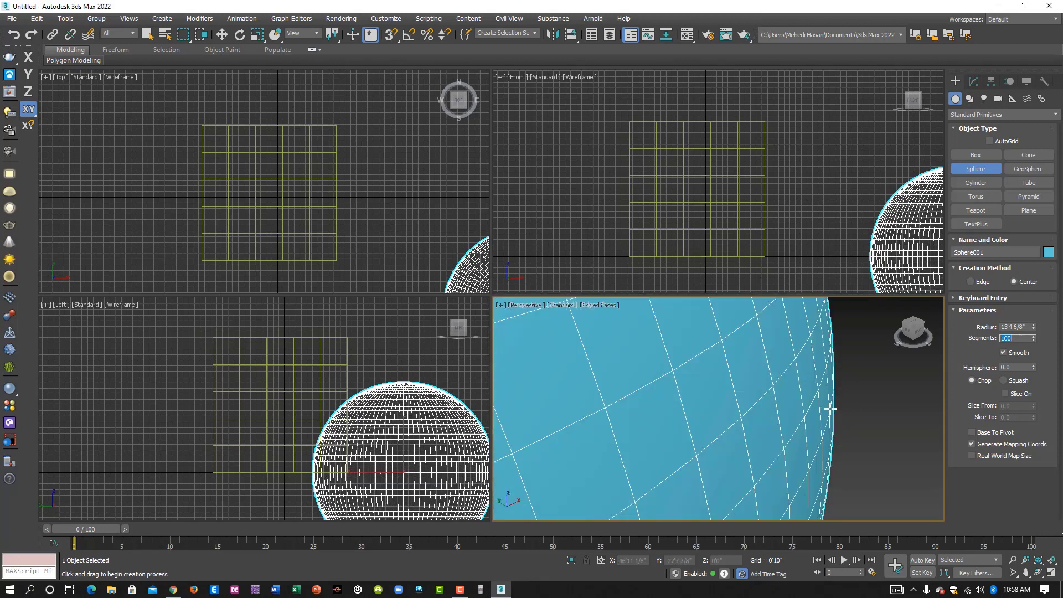
{"action": "scroll", "coordinate": [830, 409], "scroll_direction": "down", "scroll_amount": 4}
{"action": "scroll", "coordinate": [834, 385], "scroll_direction": "down", "scroll_amount": 2}
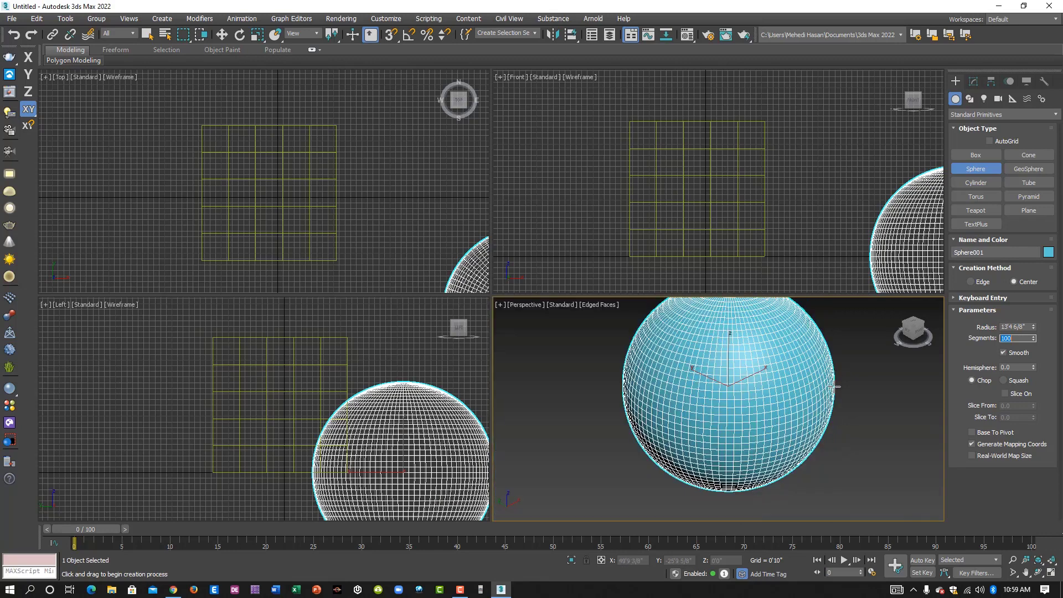
{"action": "middle_click_drag", "start_coordinate": [797, 387], "coordinate": [787, 408]}
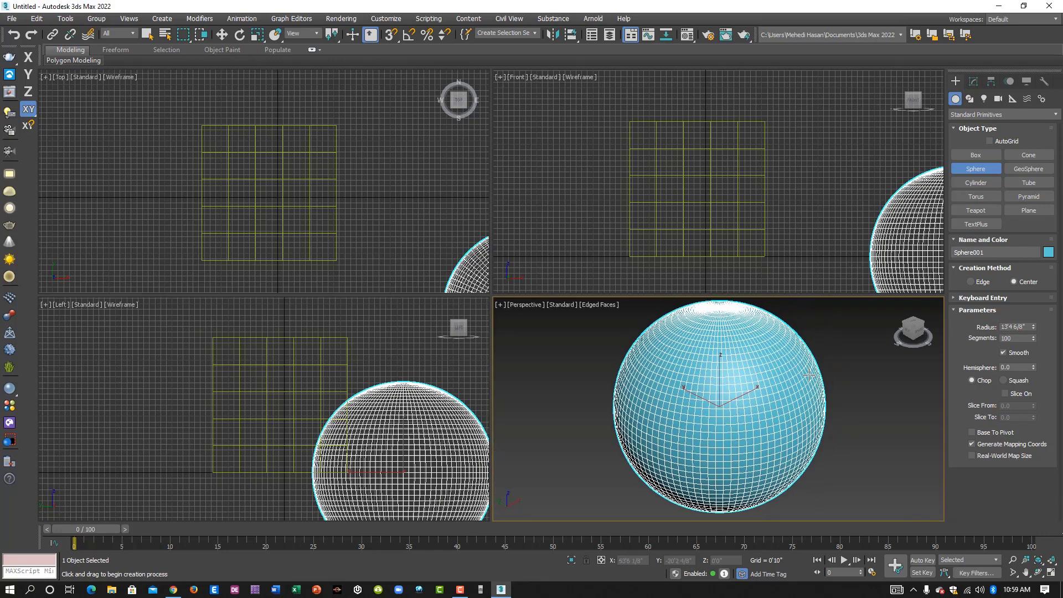
{"action": "scroll", "coordinate": [846, 374], "scroll_direction": "down", "scroll_amount": 2}
{"action": "middle_click_drag", "start_coordinate": [852, 404], "coordinate": [775, 402]}
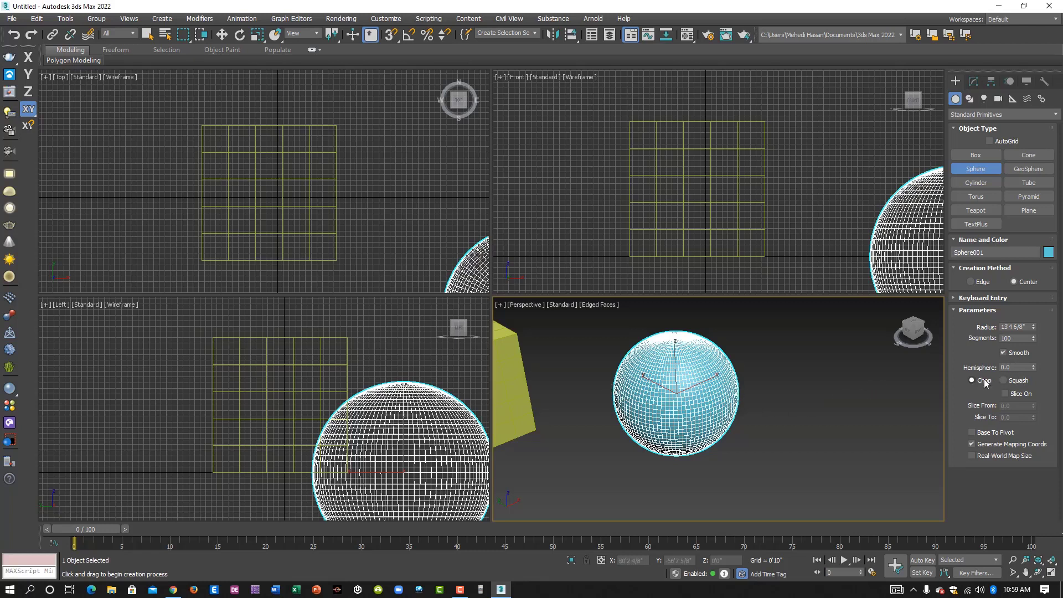
- Set the sphere's Hemisphere to 0.5 and orbit to view the cut
{"action": "left_click_drag", "start_coordinate": [1015, 366], "coordinate": [984, 366]}
{"action": "key", "text": "Return"}
{"action": "scroll", "coordinate": [676, 385], "scroll_direction": "down", "scroll_amount": 2}
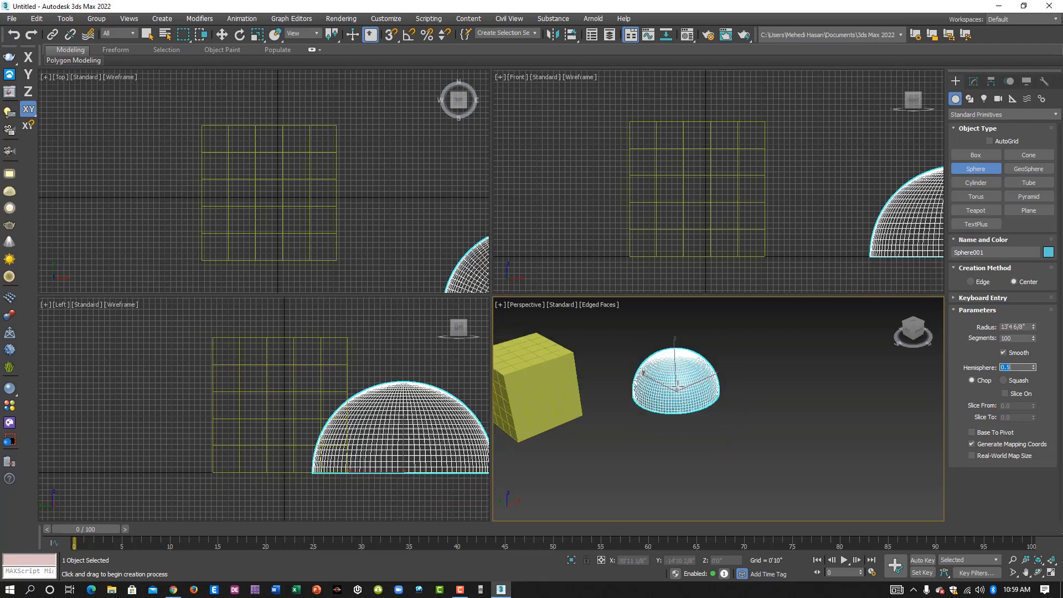
{"action": "middle_click_drag", "start_coordinate": [696, 395], "coordinate": [743, 410]}
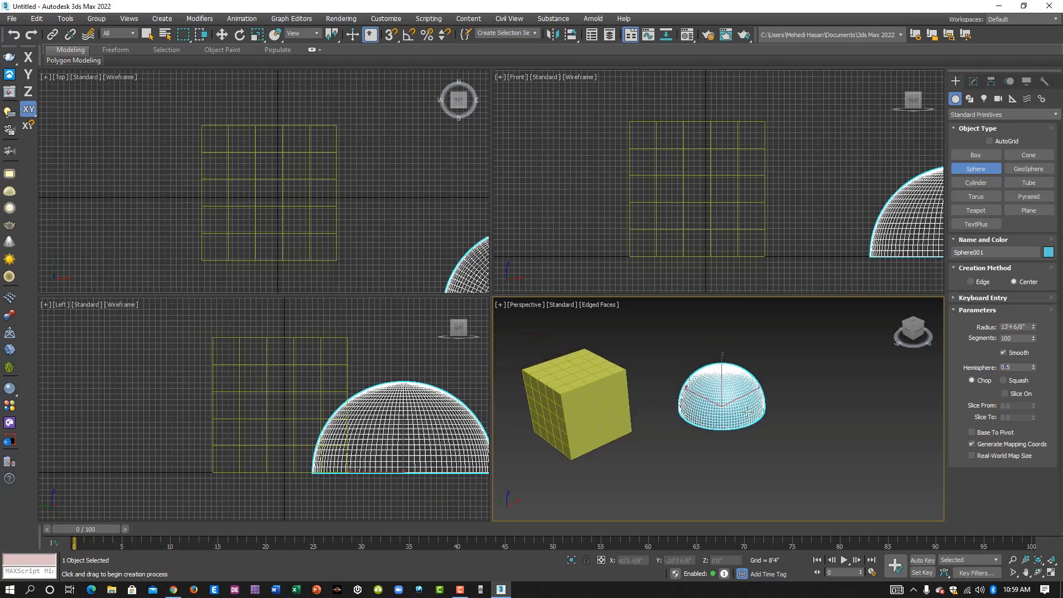
{"action": "mouse_move", "coordinate": [747, 411]}
{"action": "middle_mouse_down", "text": "alt"}
{"action": "mouse_move", "coordinate": [731, 388]}
{"action": "mouse_move", "coordinate": [728, 430]}
{"action": "mouse_move", "coordinate": [821, 391]}
{"action": "middle_mouse_up", "text": "alt"}
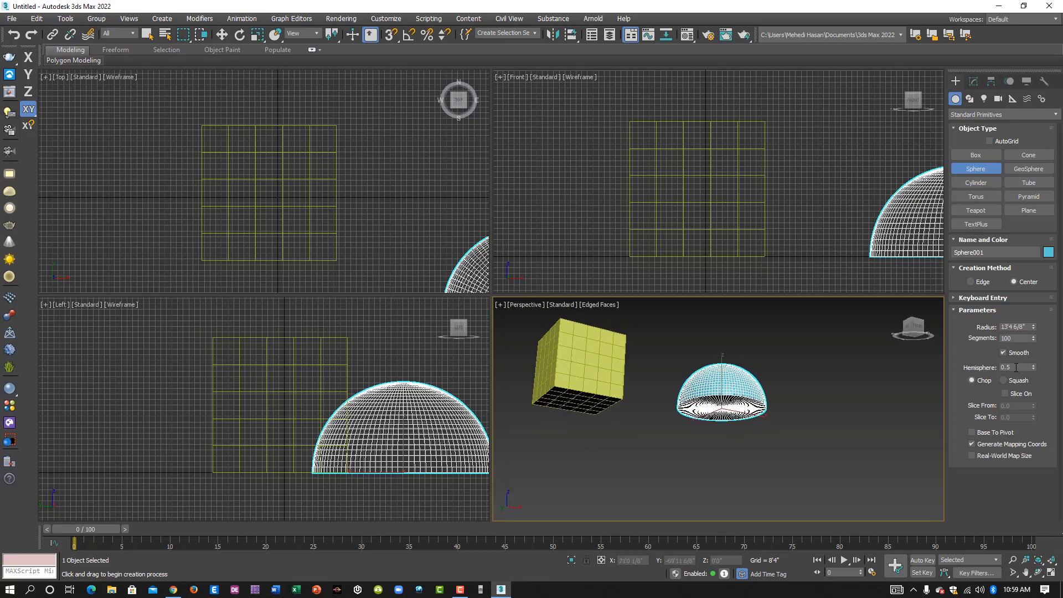
- Try Hemisphere 0.7, then settle on 0.4 and recentre the dome
{"action": "left_click", "coordinate": [1016, 367]}
{"action": "type", "text": "0.7"}
{"action": "key", "text": "Return"}
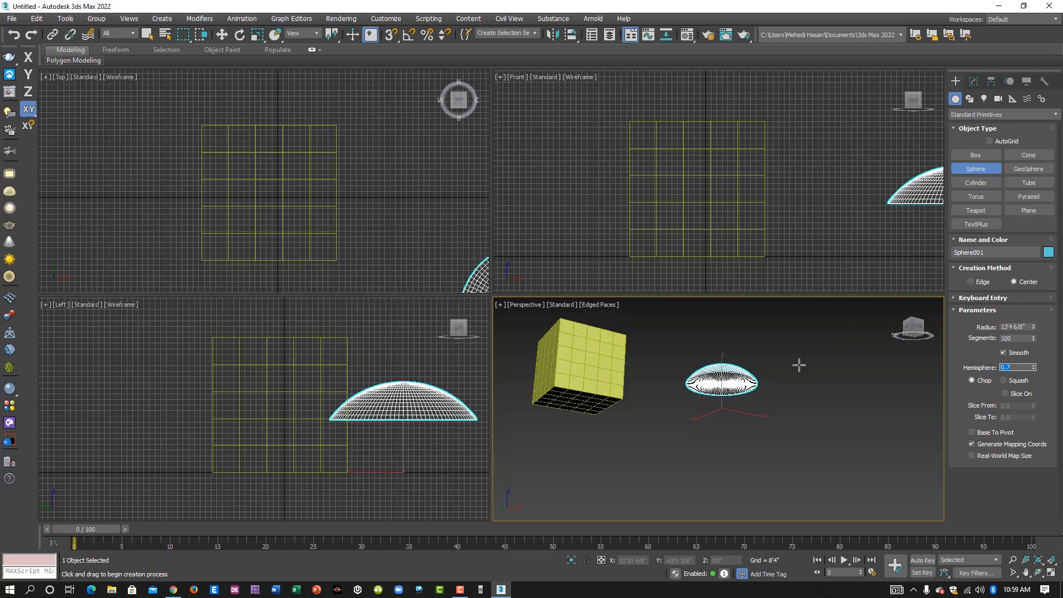
{"action": "middle_click_drag", "start_coordinate": [764, 388], "coordinate": [755, 436], "text": "alt"}
{"action": "scroll", "coordinate": [755, 436], "scroll_direction": "up", "scroll_amount": 5}
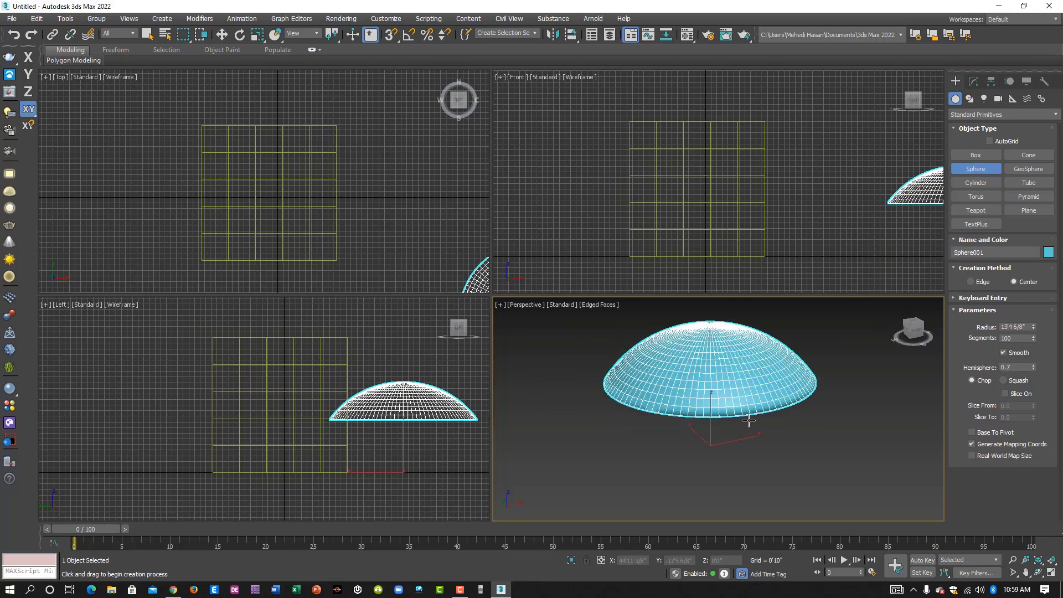
{"action": "type", "text": "0.4"}
{"action": "key", "text": "Return"}
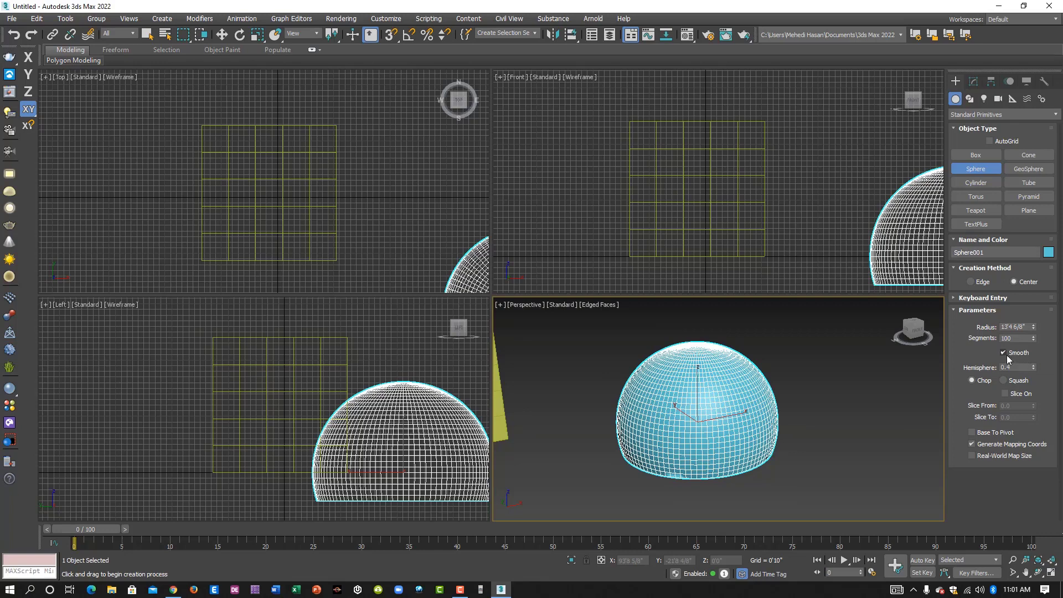
{"action": "scroll", "coordinate": [826, 394], "scroll_direction": "down", "scroll_amount": 5}
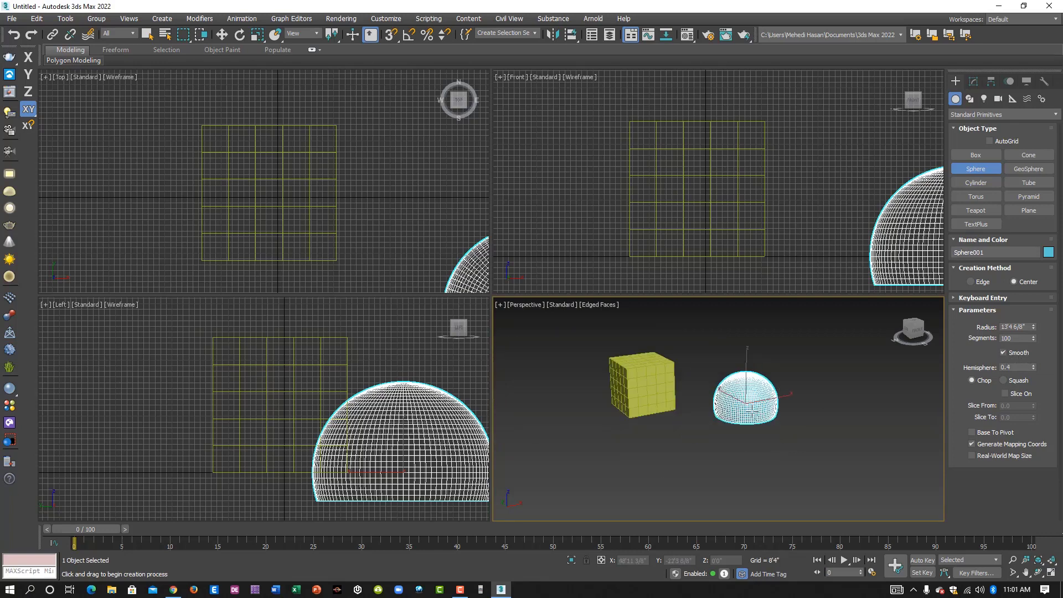
{"action": "middle_click_drag", "start_coordinate": [781, 417], "coordinate": [741, 429]}
{"action": "scroll", "coordinate": [742, 429], "scroll_direction": "up", "scroll_amount": 5}
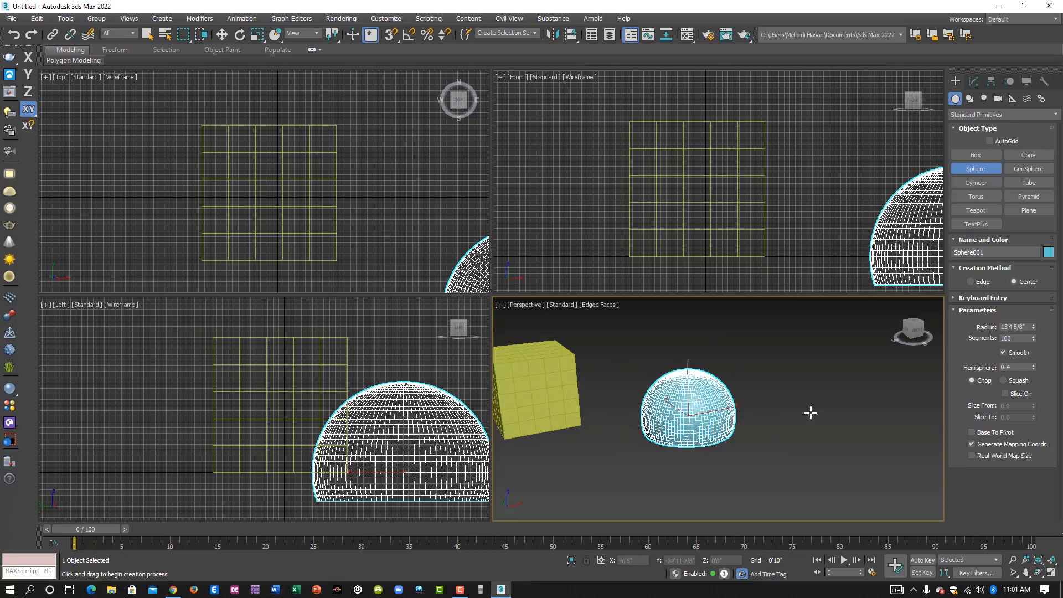
{"action": "middle_click_drag", "start_coordinate": [808, 413], "coordinate": [749, 404]}
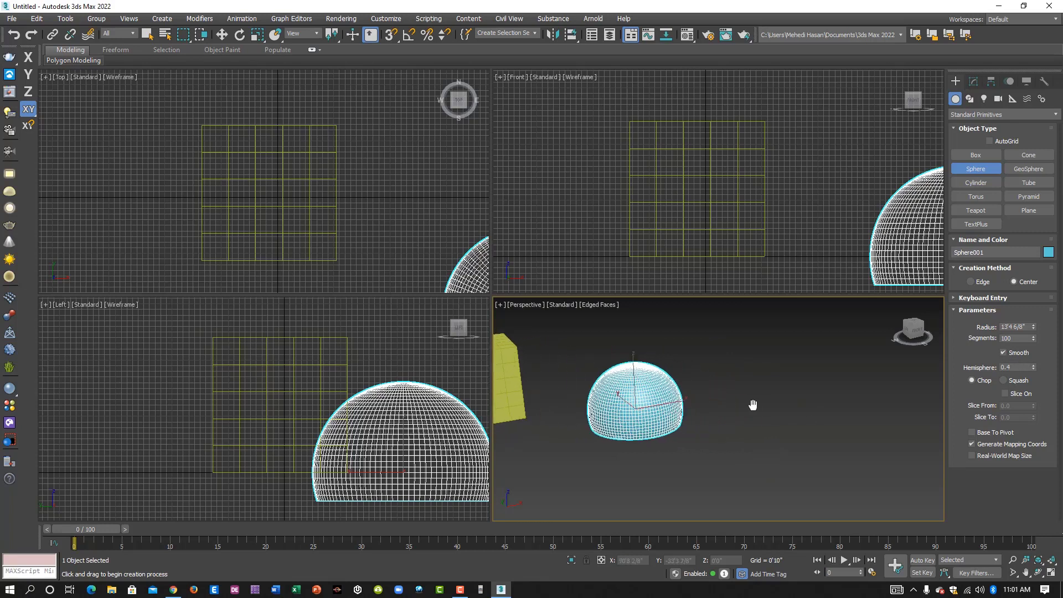
- Draw Cylinder001 beside the dome, about 16'5" radius and 41'6" tall
{"action": "left_click", "coordinate": [981, 184]}
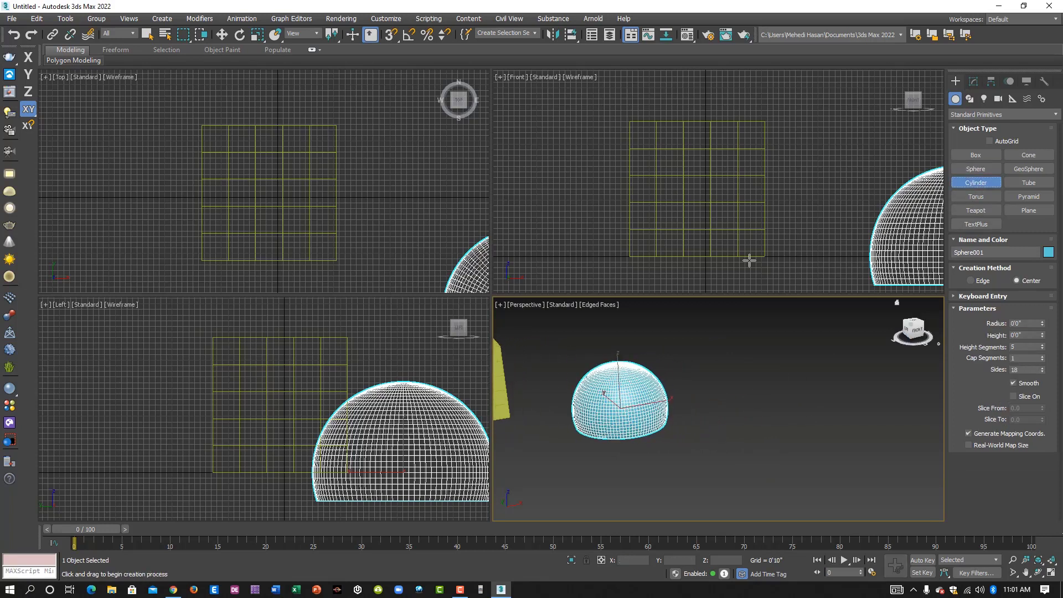
{"action": "left_click_drag", "start_coordinate": [755, 404], "coordinate": [822, 404]}
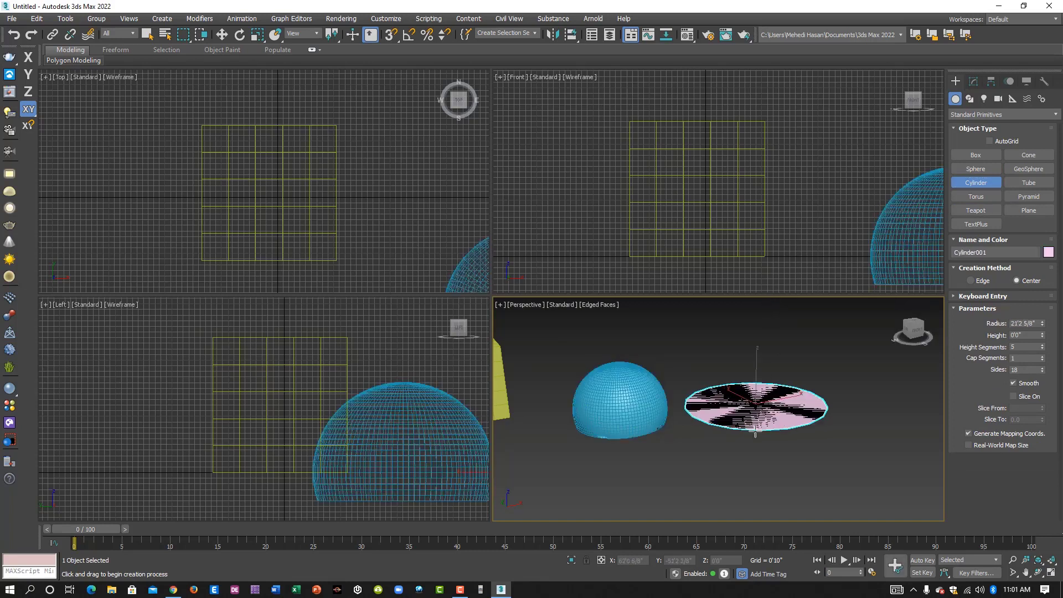
{"action": "left_click", "coordinate": [757, 363]}
{"action": "scroll", "coordinate": [757, 362], "scroll_direction": "down", "scroll_amount": 2}
{"action": "middle_click_drag", "start_coordinate": [757, 362], "coordinate": [743, 380]}
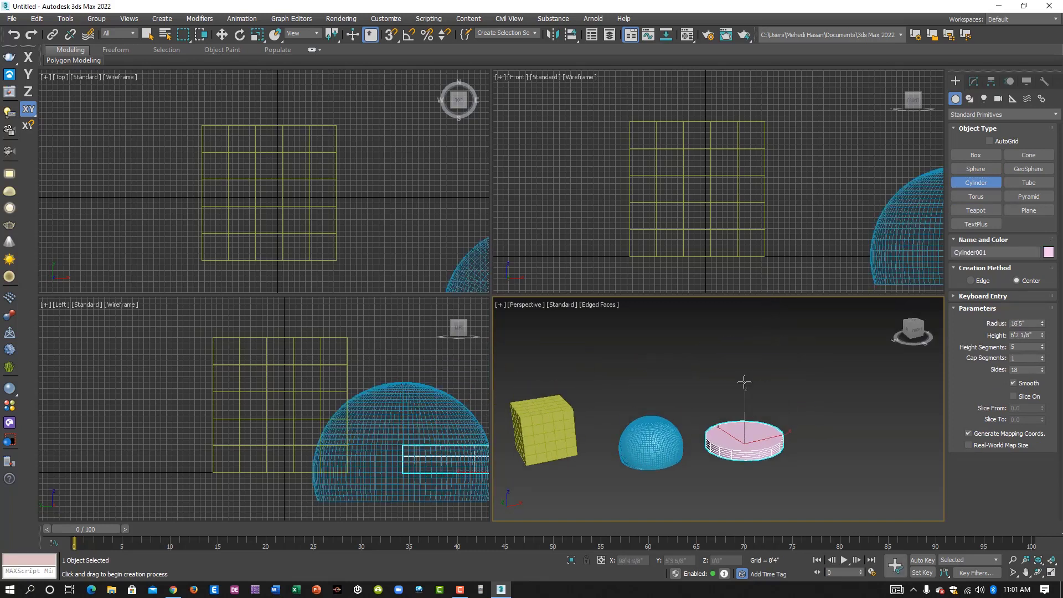
{"action": "left_click", "coordinate": [744, 320]}
{"action": "middle_click_drag", "start_coordinate": [738, 432], "coordinate": [708, 420]}
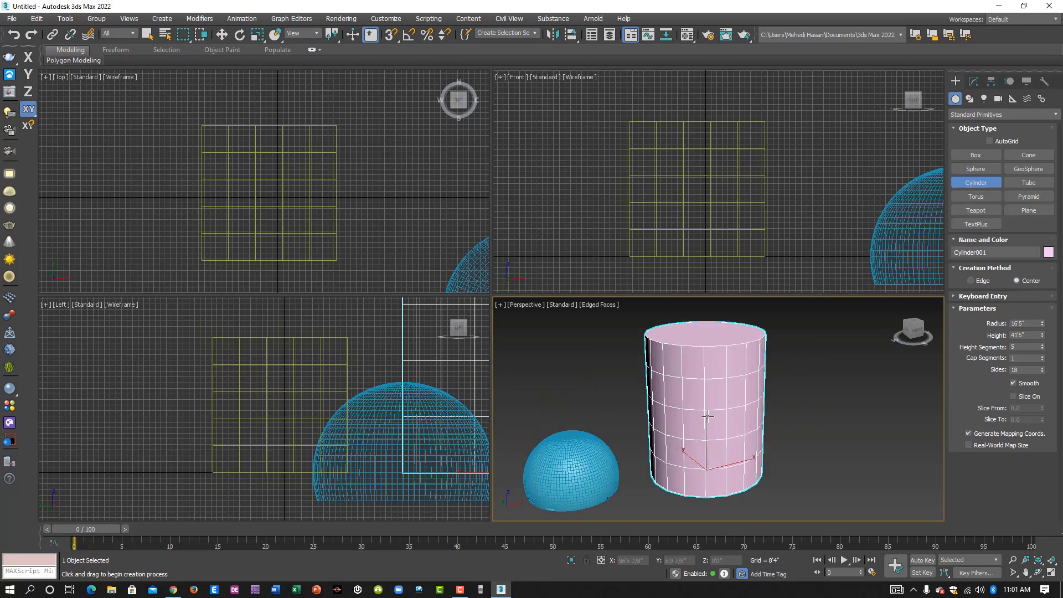
{"action": "scroll", "coordinate": [808, 445], "scroll_direction": "up", "scroll_amount": 2}
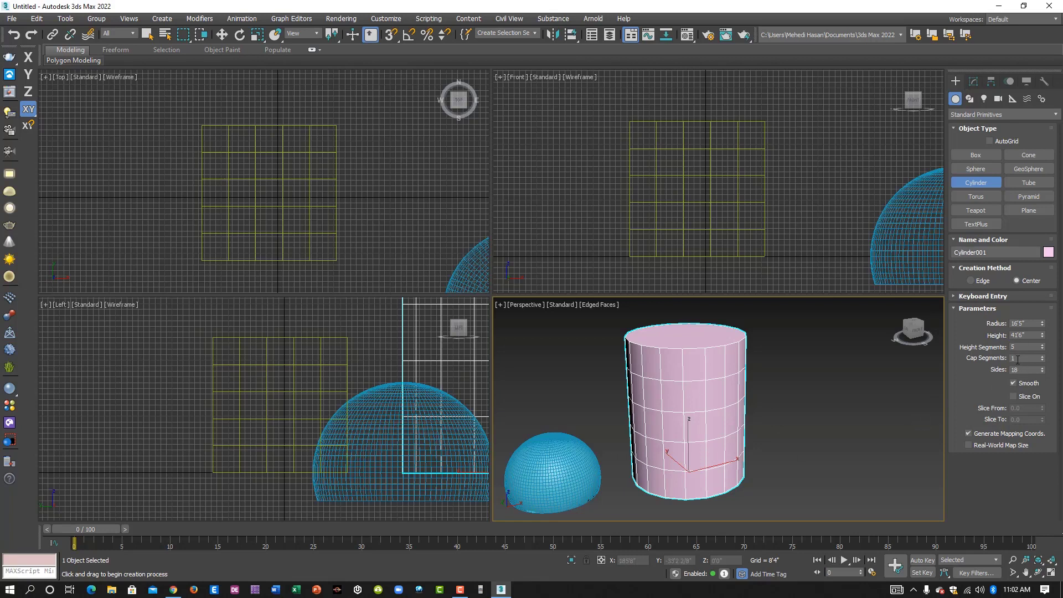
{"action": "scroll", "coordinate": [733, 423], "scroll_direction": "up", "scroll_amount": 1}
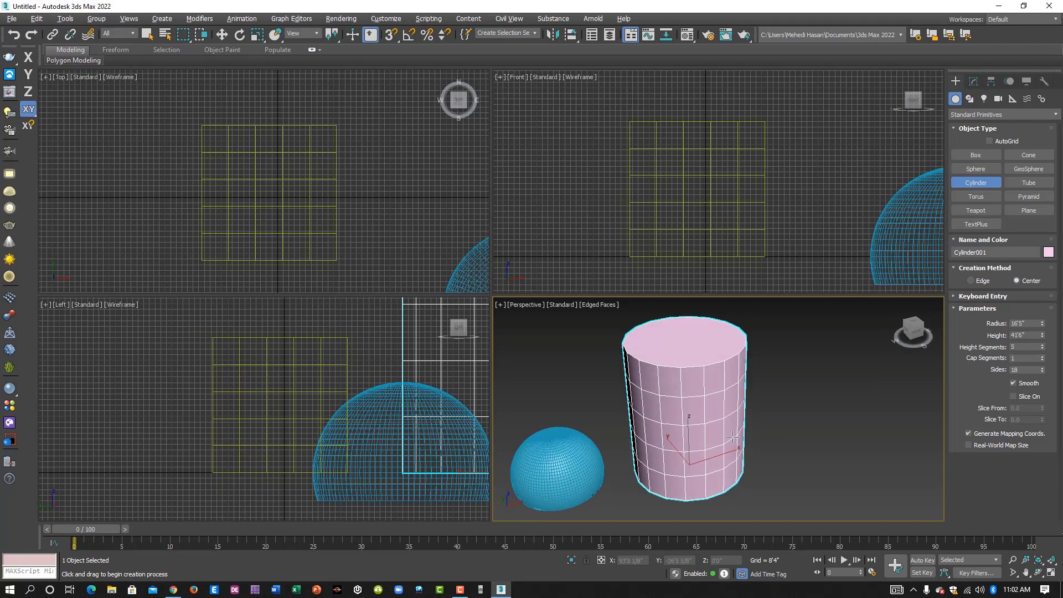
{"action": "scroll", "coordinate": [682, 345], "scroll_direction": "up", "scroll_amount": 1}
{"action": "scroll", "coordinate": [672, 361], "scroll_direction": "up", "scroll_amount": 2}
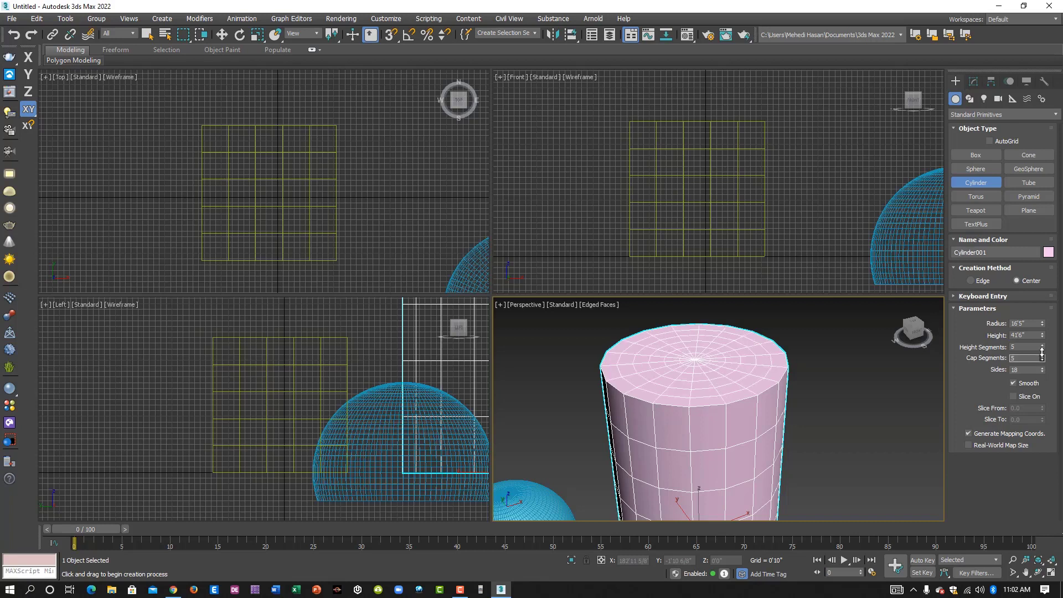
- Set the cylinder's Cap Segments to 1 and Sides to 42
{"action": "mouse_move", "coordinate": [1042, 358]}
{"action": "left_mouse_down"}
{"action": "mouse_move", "coordinate": [1041, 347]}
{"action": "mouse_move", "coordinate": [1043, 360]}
{"action": "left_mouse_up"}
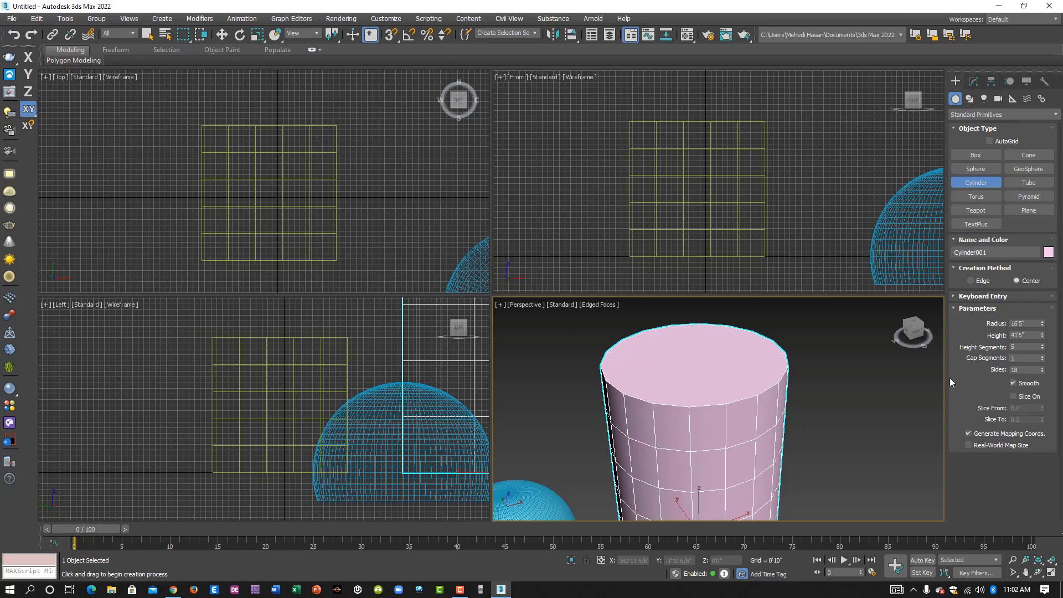
{"action": "middle_click_drag", "start_coordinate": [847, 415], "coordinate": [814, 375]}
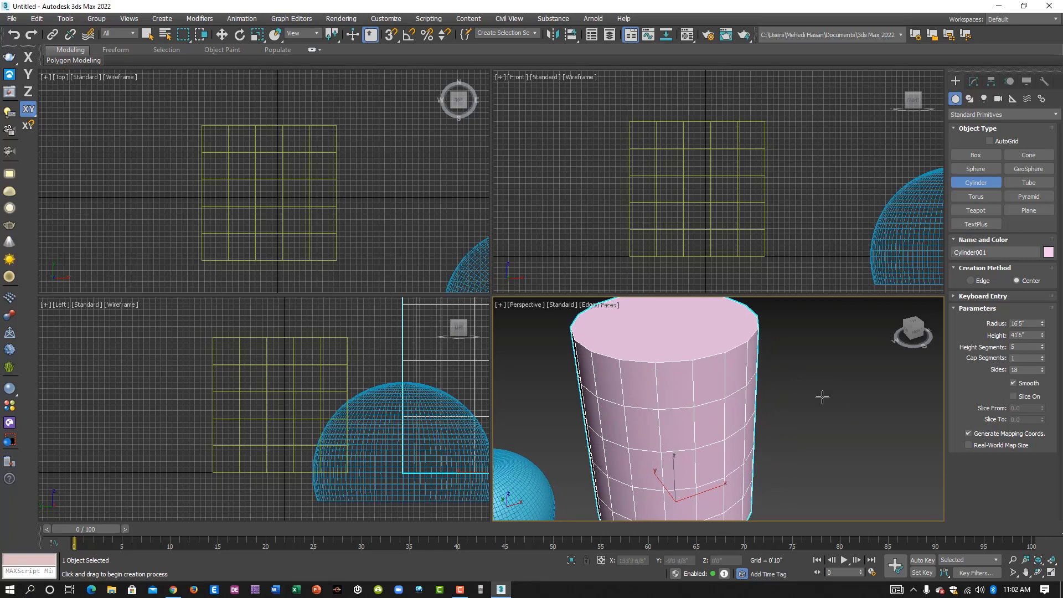
{"action": "scroll", "coordinate": [797, 421], "scroll_direction": "down", "scroll_amount": 4}
{"action": "scroll", "coordinate": [775, 431], "scroll_direction": "up", "scroll_amount": 3}
{"action": "middle_click_drag", "start_coordinate": [753, 443], "coordinate": [738, 422]}
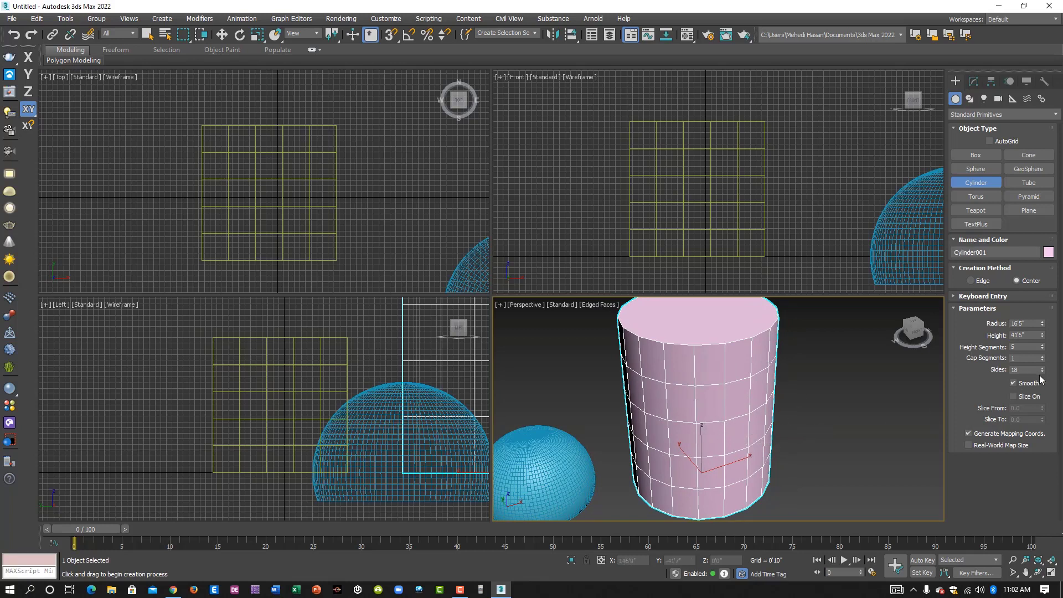
{"action": "mouse_move", "coordinate": [1042, 369]}
{"action": "left_mouse_down"}
{"action": "mouse_move", "coordinate": [1034, 297]}
{"action": "mouse_move", "coordinate": [1042, 370]}
{"action": "left_mouse_up"}
{"action": "left_click_drag", "start_coordinate": [1042, 370], "coordinate": [1042, 363]}
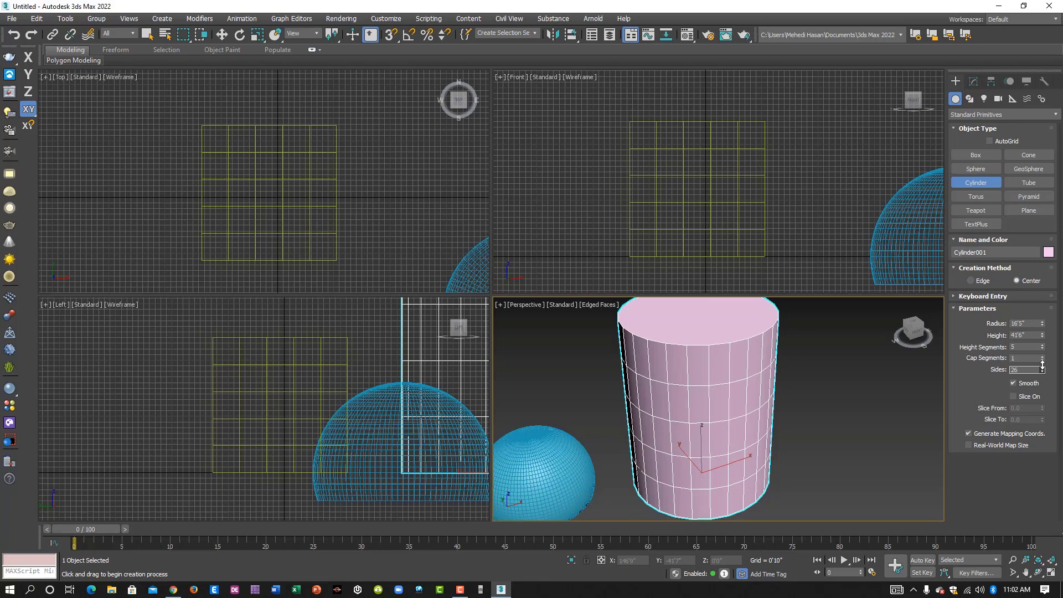
{"action": "left_click_drag", "start_coordinate": [1042, 365], "coordinate": [1042, 355]}
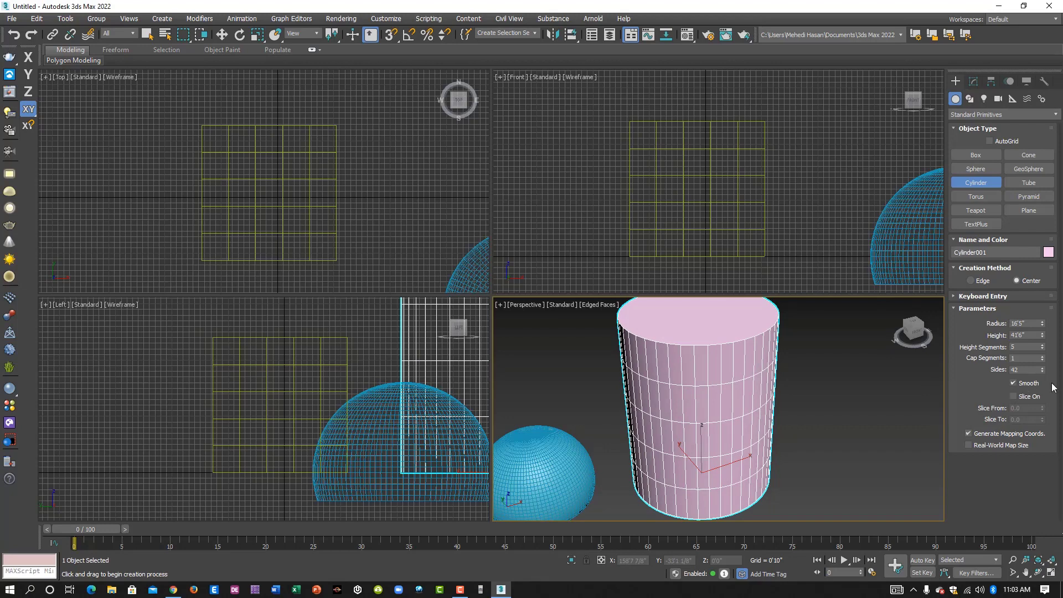
{"action": "scroll", "coordinate": [804, 409], "scroll_direction": "down", "scroll_amount": 3}
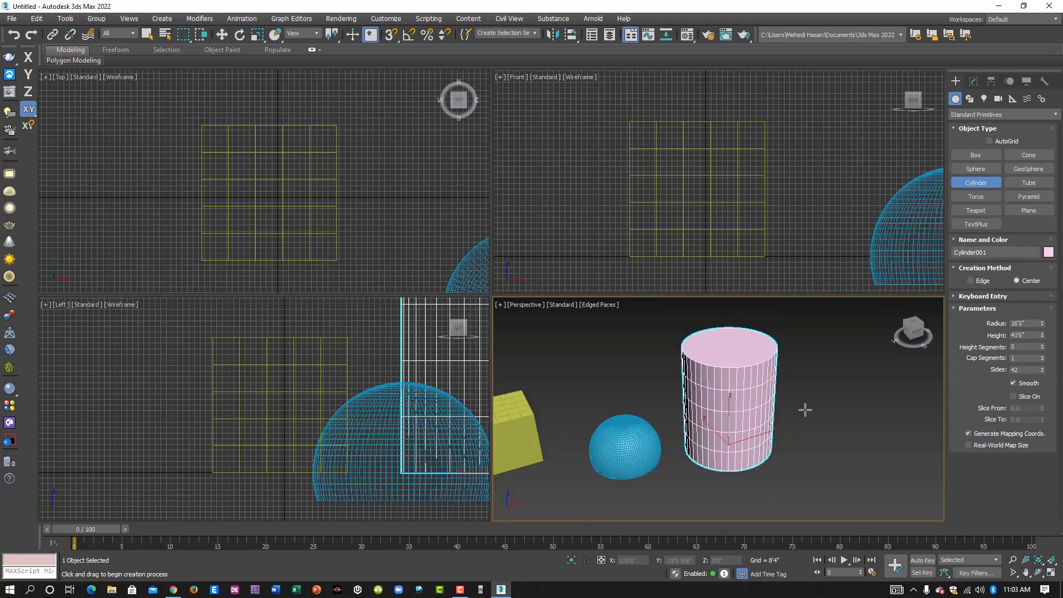
{"action": "scroll", "coordinate": [785, 403], "scroll_direction": "up", "scroll_amount": 1}
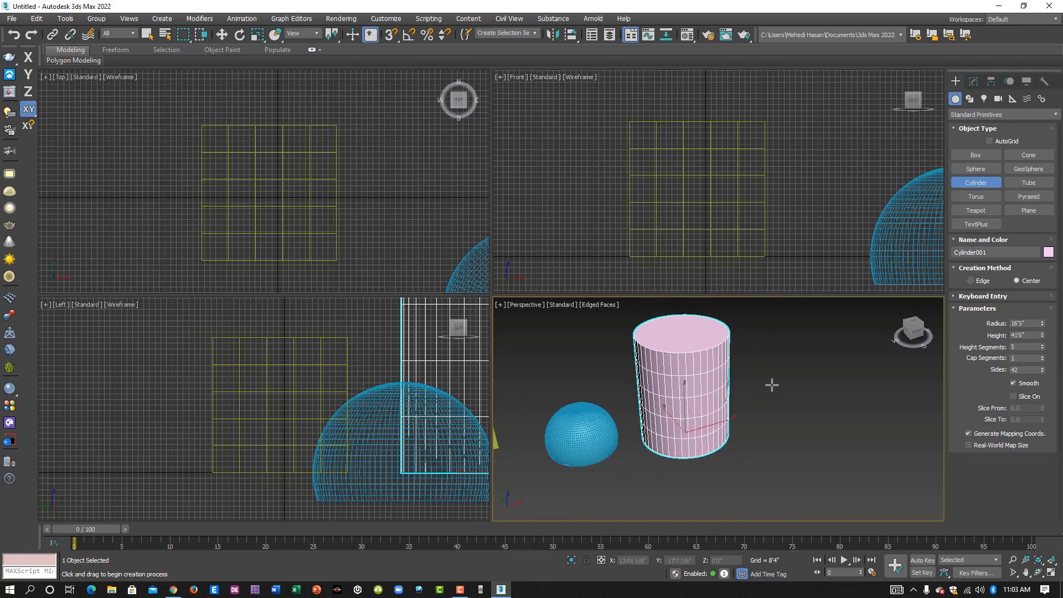
- Draw Torus001 beside the cylinder (Radius 1 23'4", Radius 2 2'10 1/8") and zoom to it
{"action": "left_click", "coordinate": [975, 196]}
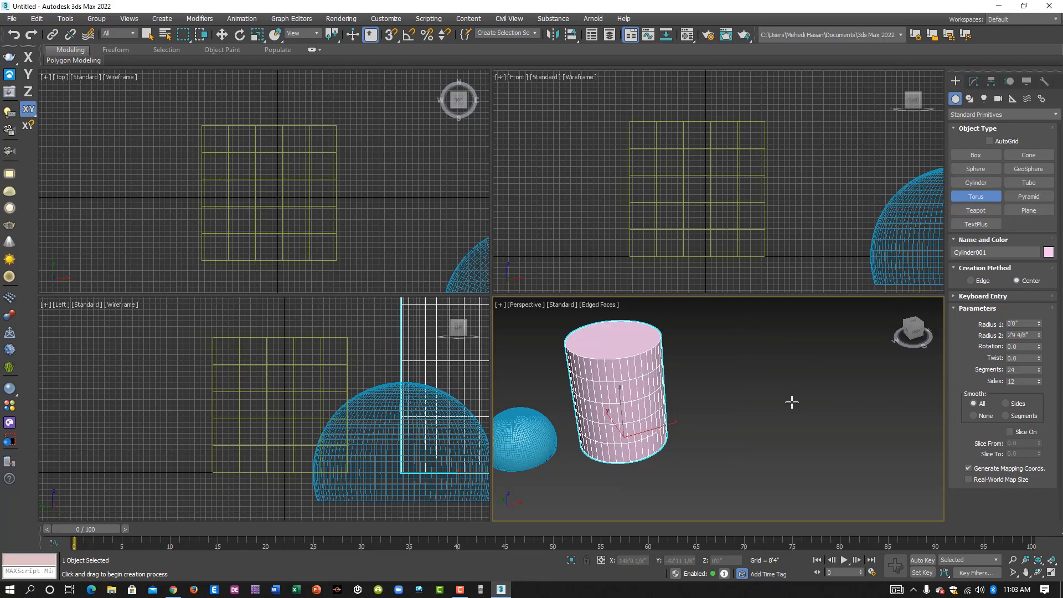
{"action": "left_click_drag", "start_coordinate": [792, 400], "coordinate": [819, 426]}
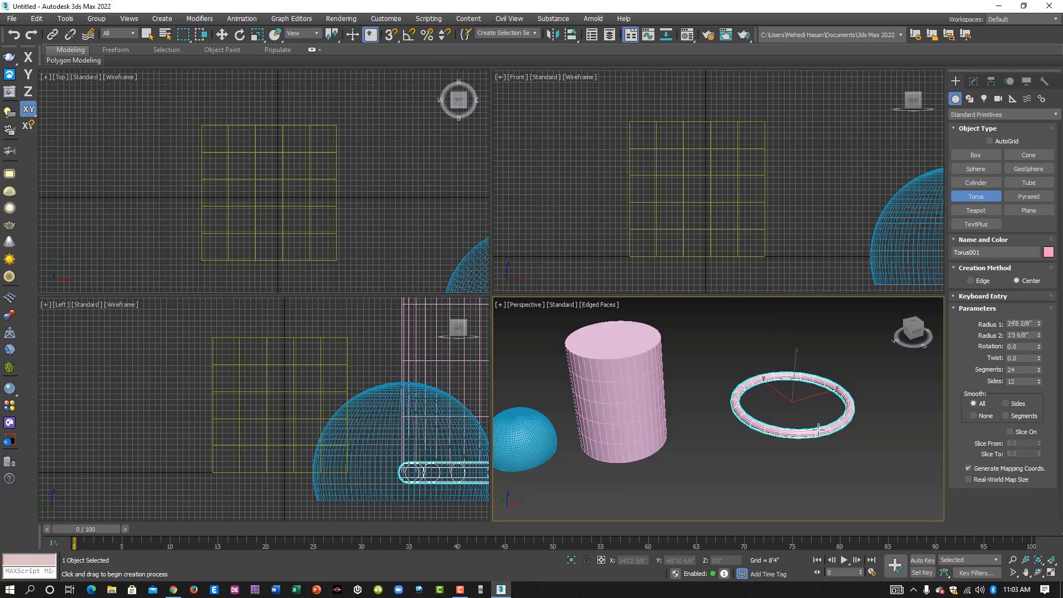
{"action": "key", "text": "z"}
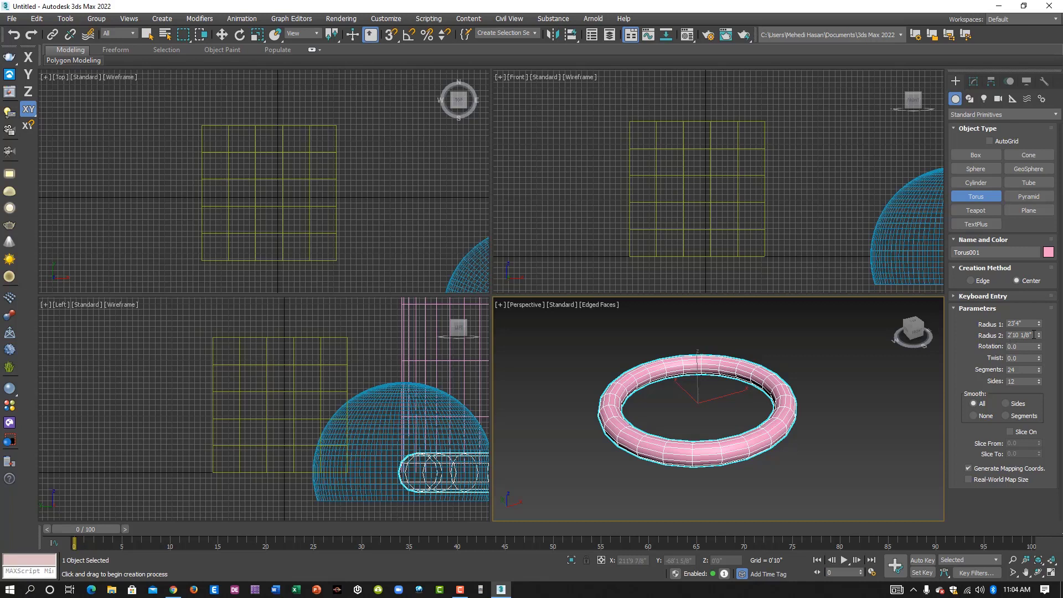
- Drag the torus spinners to Rotation 183.0, Twist 96.5, Segments 119 and Sides 113
{"action": "mouse_move", "coordinate": [1038, 346]}
{"action": "left_mouse_down"}
{"action": "mouse_move", "coordinate": [1051, 354]}
{"action": "mouse_move", "coordinate": [1027, 295]}
{"action": "mouse_move", "coordinate": [1038, 329]}
{"action": "mouse_move", "coordinate": [1038, 318]}
{"action": "left_mouse_up"}
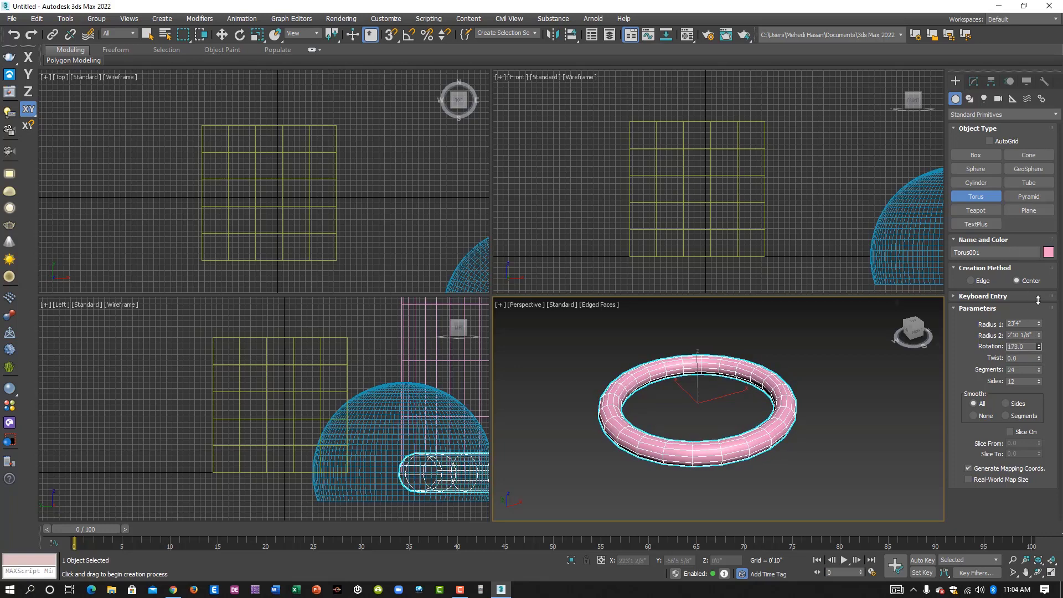
{"action": "left_click_drag", "start_coordinate": [1038, 358], "coordinate": [1035, 288]}
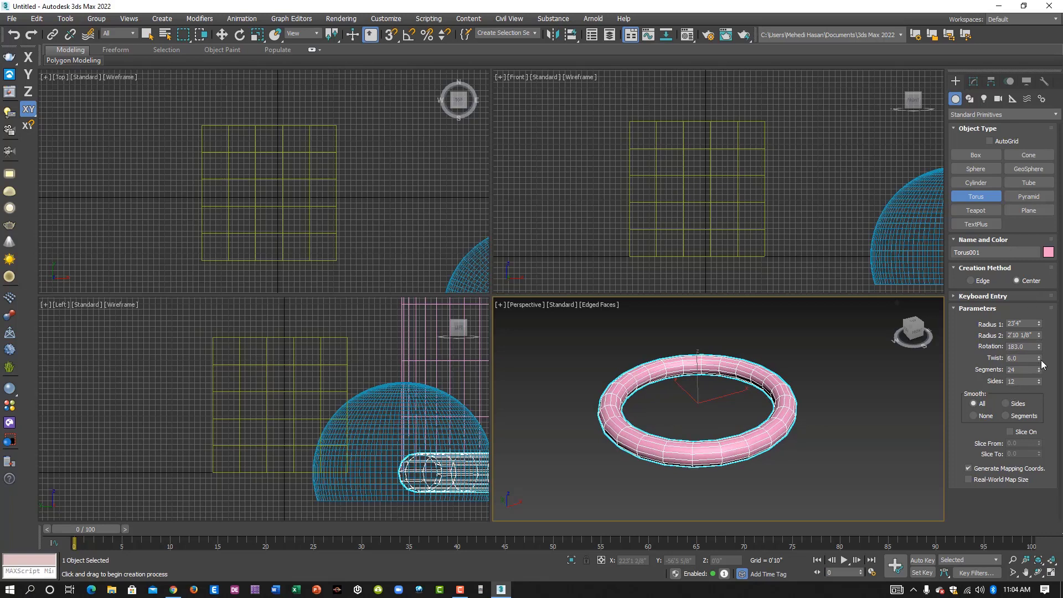
{"action": "mouse_move", "coordinate": [1039, 358]}
{"action": "left_mouse_down"}
{"action": "mouse_move", "coordinate": [1014, 220]}
{"action": "mouse_move", "coordinate": [1043, 393]}
{"action": "mouse_move", "coordinate": [1037, 308]}
{"action": "mouse_move", "coordinate": [1041, 392]}
{"action": "left_mouse_up"}
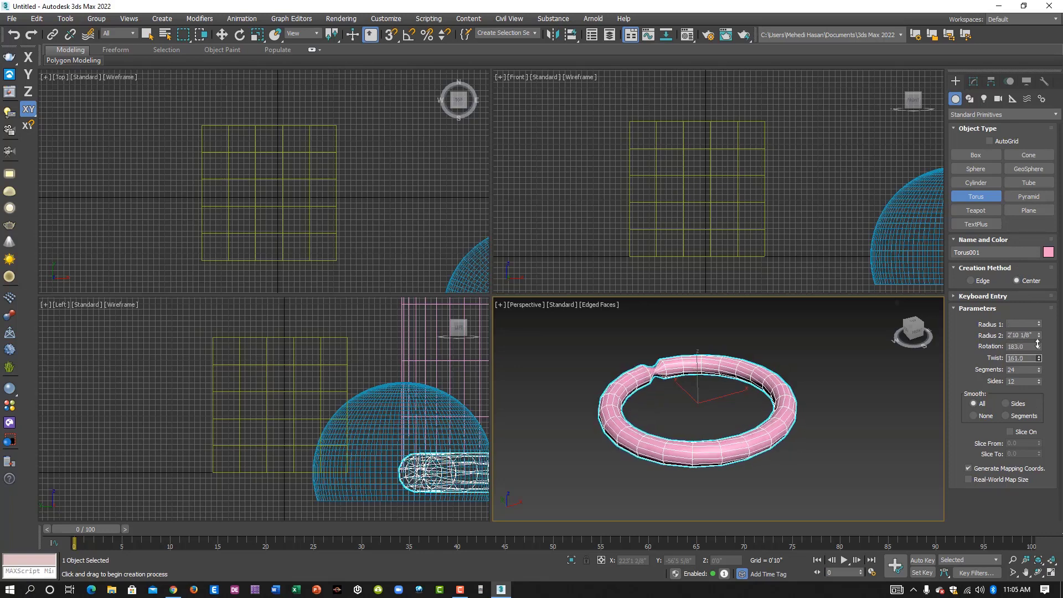
{"action": "left_click_drag", "start_coordinate": [1041, 391], "coordinate": [1043, 394]}
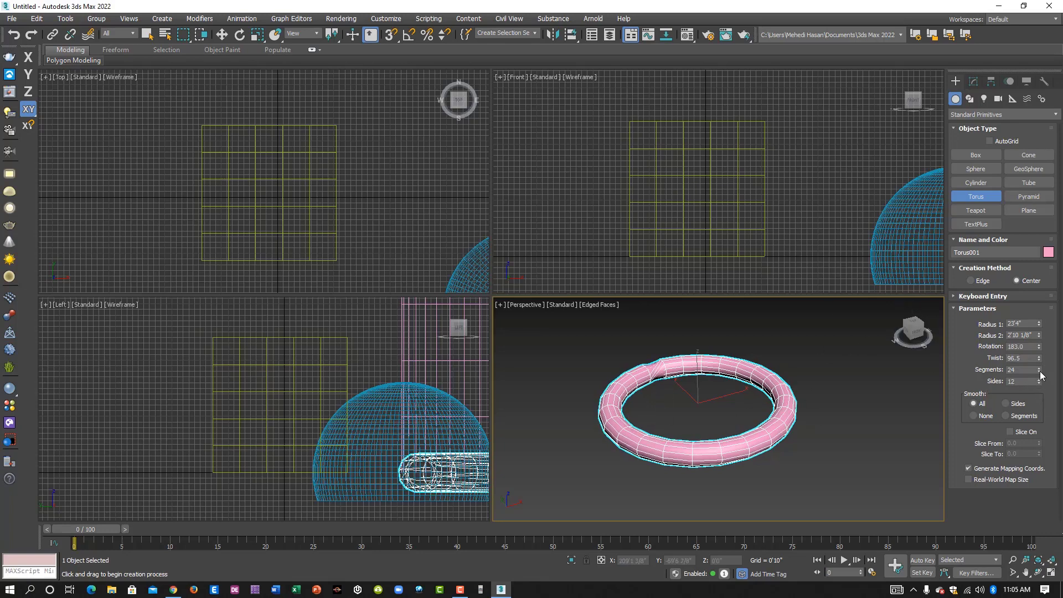
{"action": "left_click_drag", "start_coordinate": [1040, 374], "coordinate": [1024, 268]}
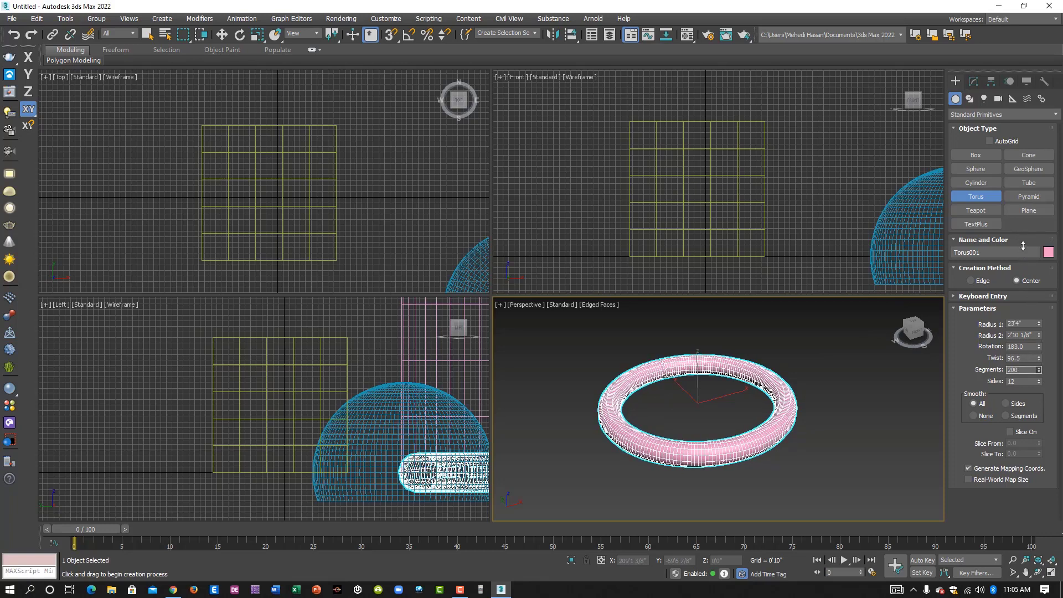
{"action": "left_click_drag", "start_coordinate": [1023, 246], "coordinate": [1042, 377]}
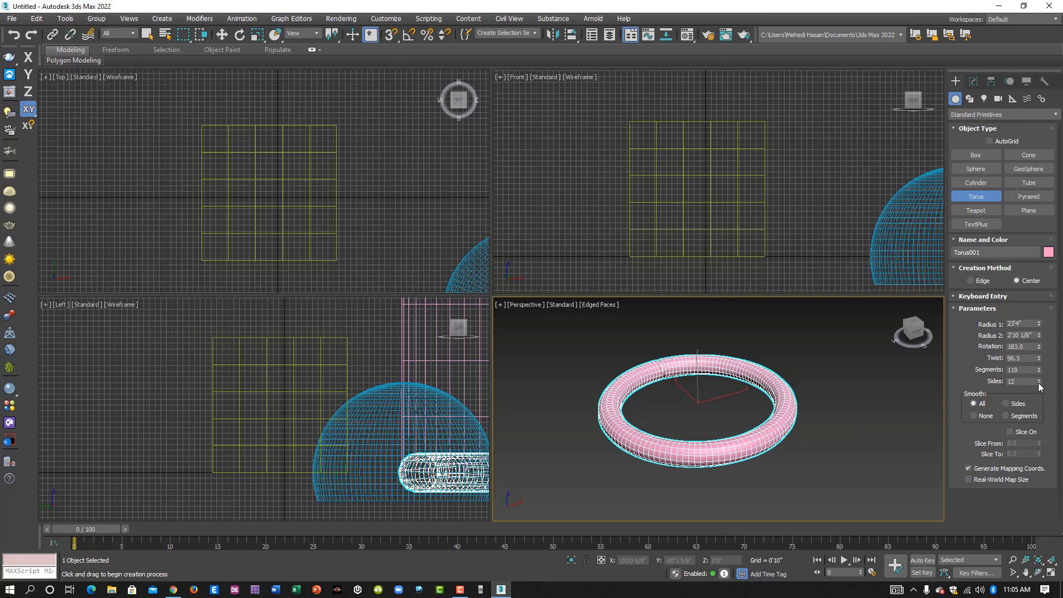
{"action": "mouse_move", "coordinate": [1039, 384]}
{"action": "left_mouse_down"}
{"action": "mouse_move", "coordinate": [1021, 328]}
{"action": "mouse_move", "coordinate": [1031, 398]}
{"action": "mouse_move", "coordinate": [1032, 332]}
{"action": "left_mouse_up"}
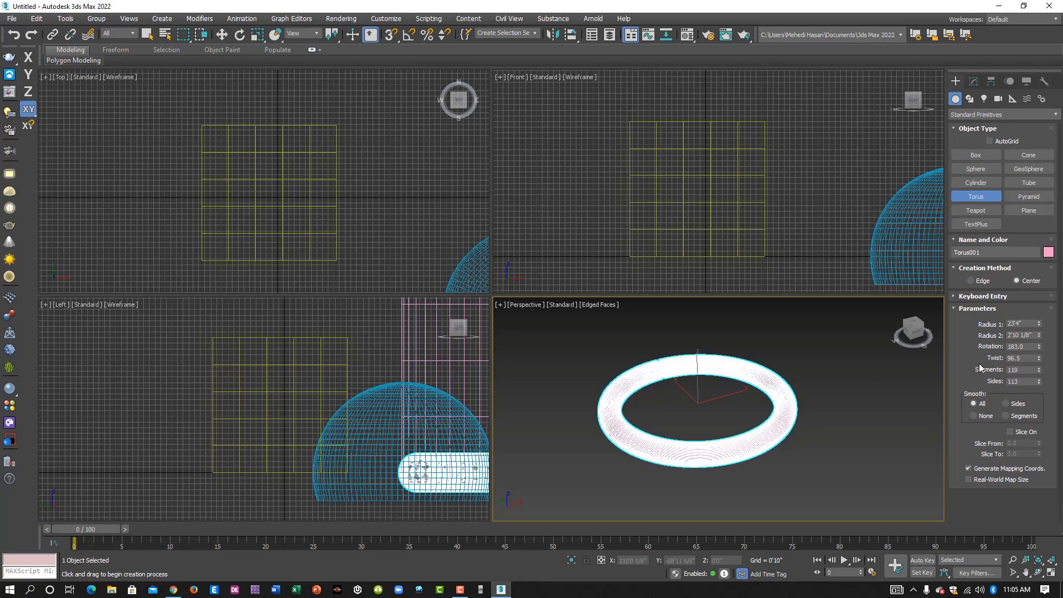
- Draw a new teapot in the Perspective viewport beside the pink torus ring
{"action": "middle_click_drag", "start_coordinate": [922, 372], "coordinate": [819, 399], "text": "alt"}
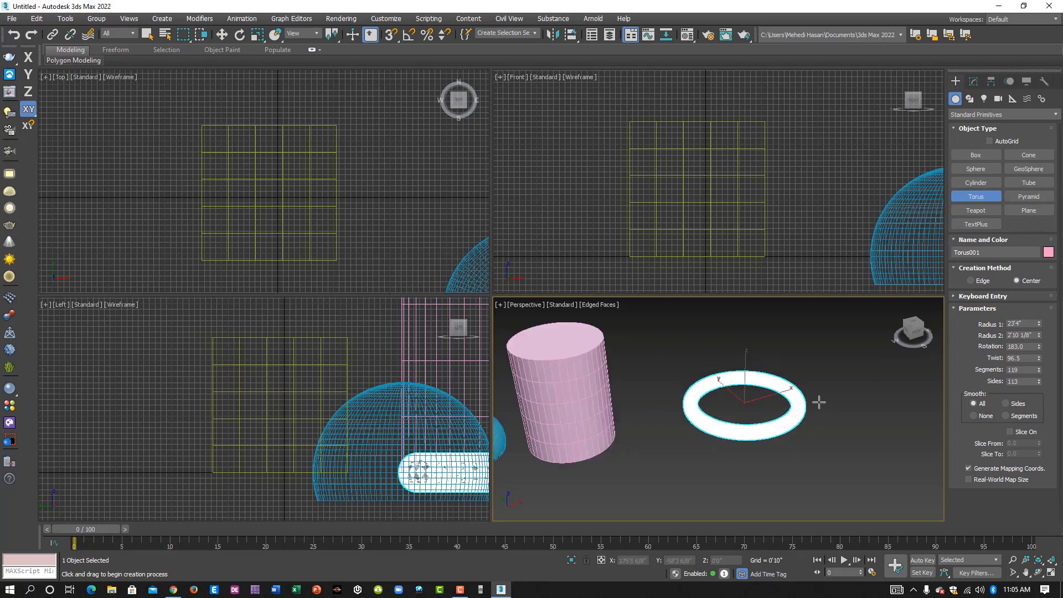
{"action": "left_click", "coordinate": [982, 209]}
{"action": "mouse_move", "coordinate": [762, 429]}
{"action": "middle_mouse_down", "text": "alt"}
{"action": "mouse_move", "coordinate": [704, 427]}
{"action": "mouse_move", "coordinate": [757, 417]}
{"action": "middle_mouse_up", "text": "alt"}
{"action": "mouse_move", "coordinate": [735, 404]}
{"action": "left_mouse_down"}
{"action": "mouse_move", "coordinate": [737, 426]}
{"action": "mouse_move", "coordinate": [755, 434]}
{"action": "left_mouse_up"}
{"action": "middle_click_drag", "start_coordinate": [807, 398], "coordinate": [735, 398], "text": "alt"}
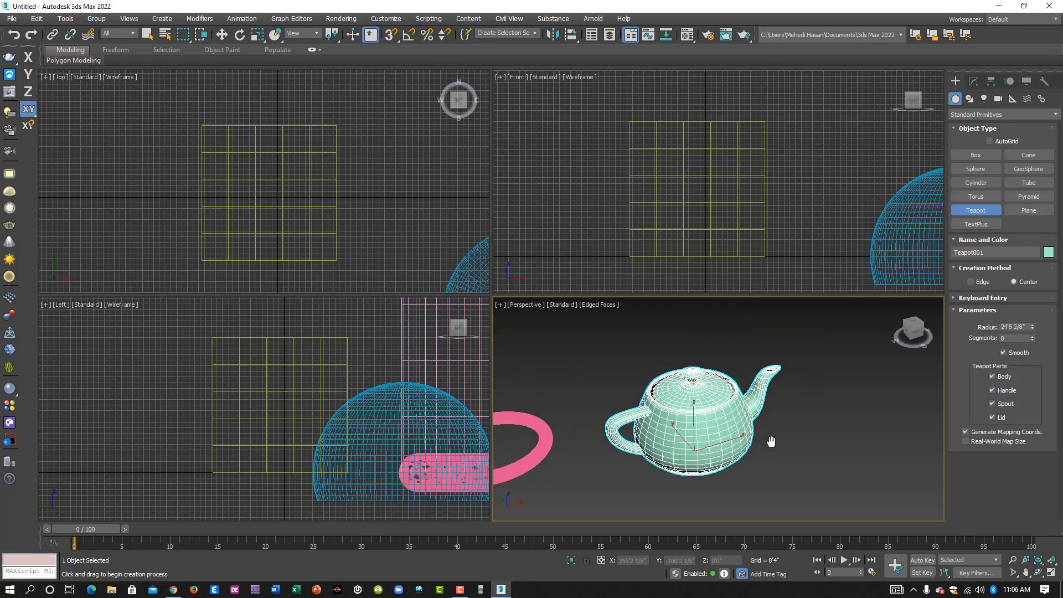
{"action": "middle_click_drag", "start_coordinate": [802, 424], "coordinate": [738, 391], "text": "alt"}
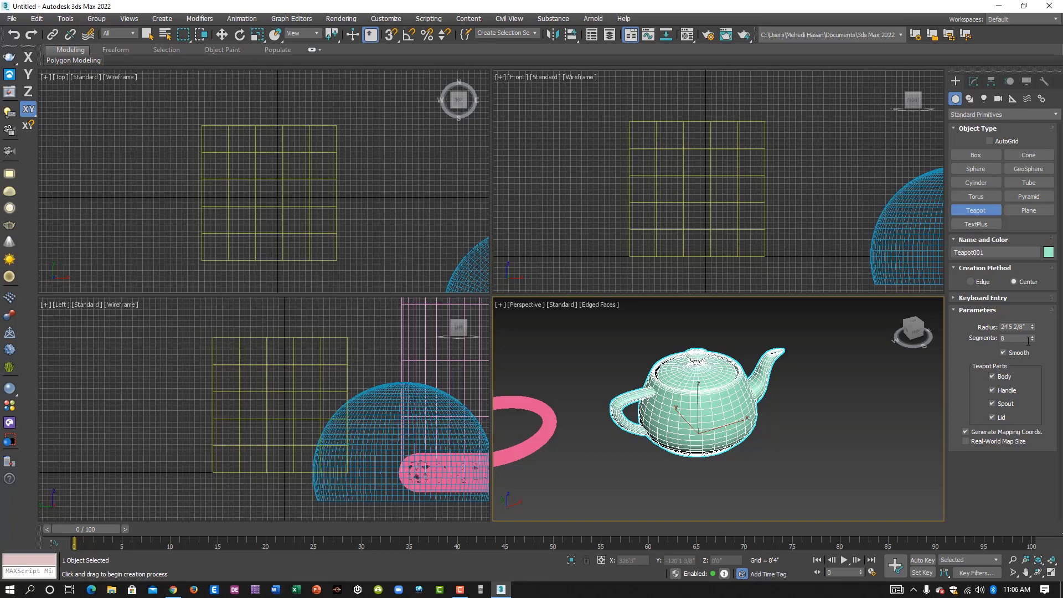
- Raise Teapot001's Segments from 1 to 15
{"action": "mouse_move", "coordinate": [1032, 339]}
{"action": "left_mouse_down"}
{"action": "mouse_move", "coordinate": [1031, 297]}
{"action": "mouse_move", "coordinate": [1032, 345]}
{"action": "left_mouse_up"}
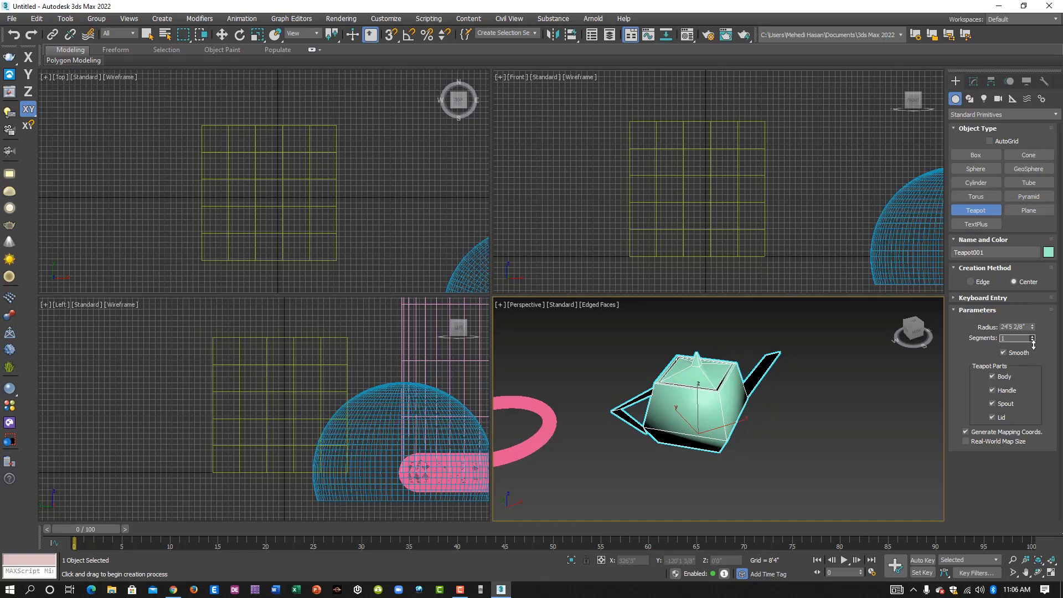
{"action": "left_click_drag", "start_coordinate": [1033, 344], "coordinate": [1034, 334]}
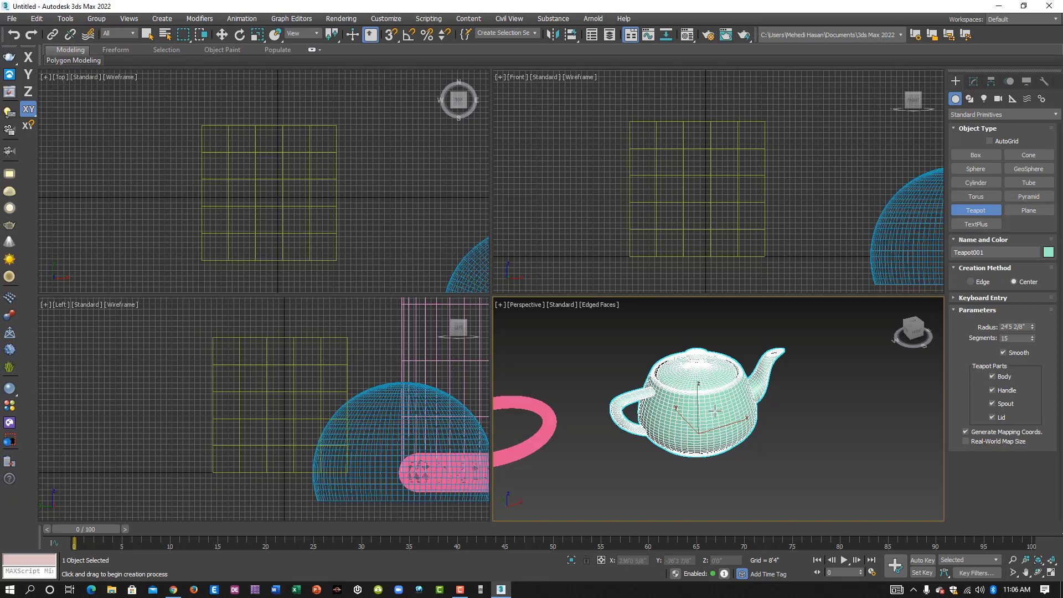
{"action": "scroll", "coordinate": [714, 409], "scroll_direction": "up", "scroll_amount": 2}
{"action": "middle_click_drag", "start_coordinate": [719, 415], "coordinate": [731, 423]}
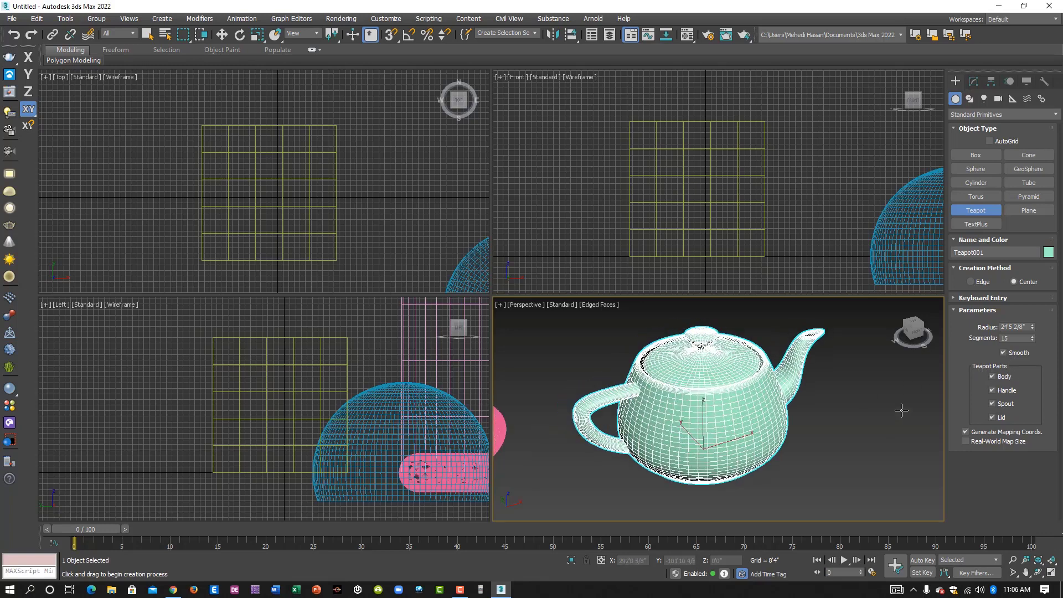
{"action": "left_click", "coordinate": [992, 376]}
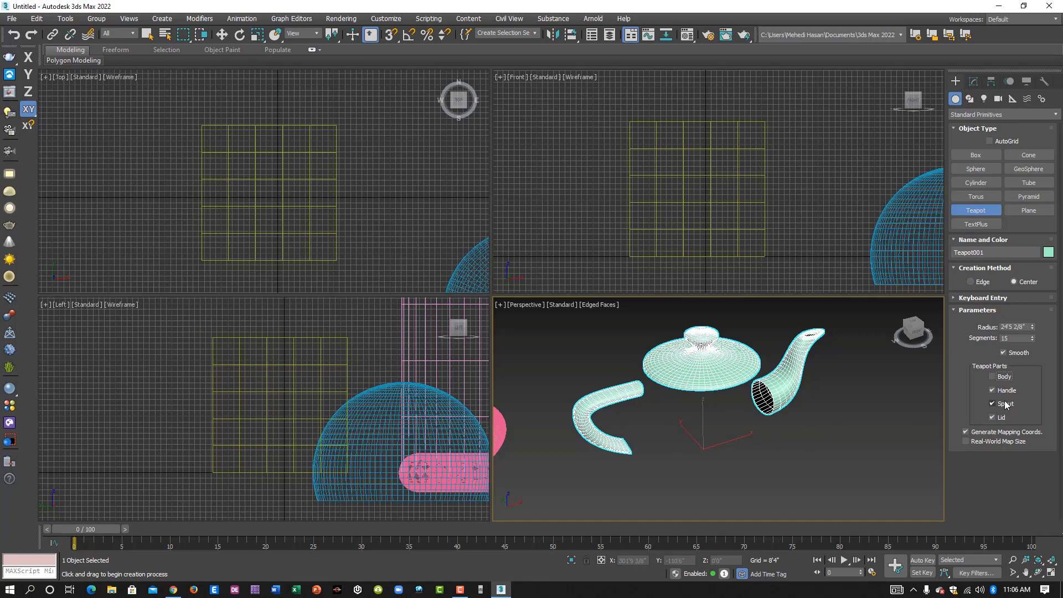
{"action": "left_click", "coordinate": [992, 390]}
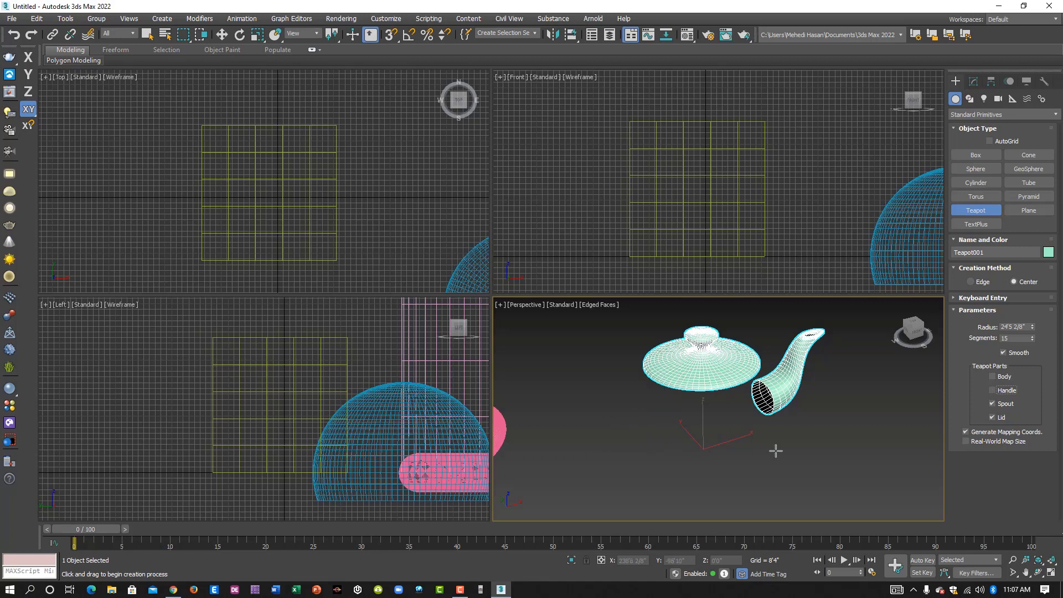
{"action": "left_click", "coordinate": [992, 403]}
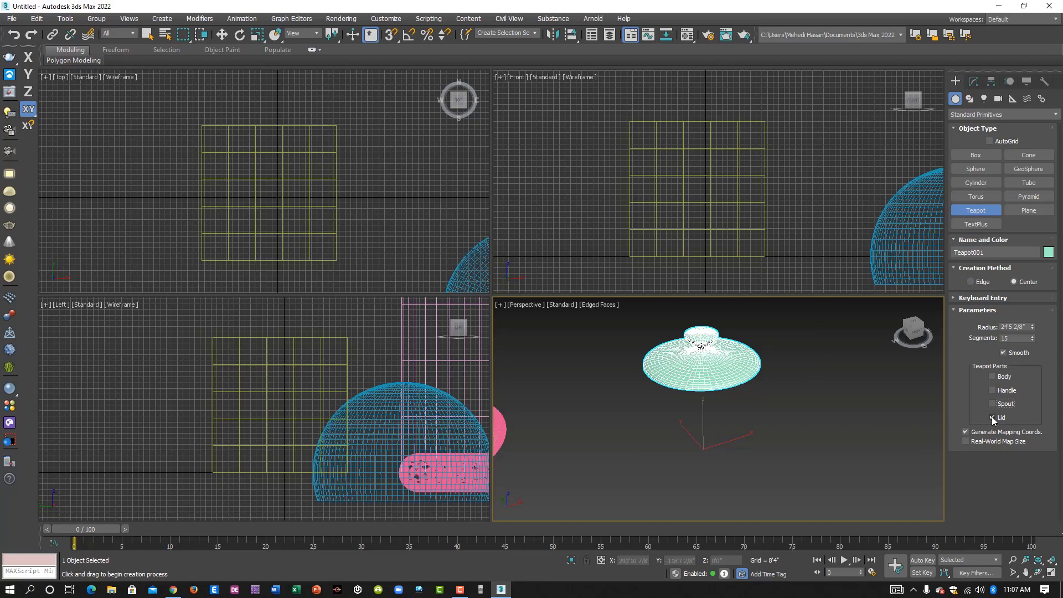
{"action": "left_click", "coordinate": [991, 417]}
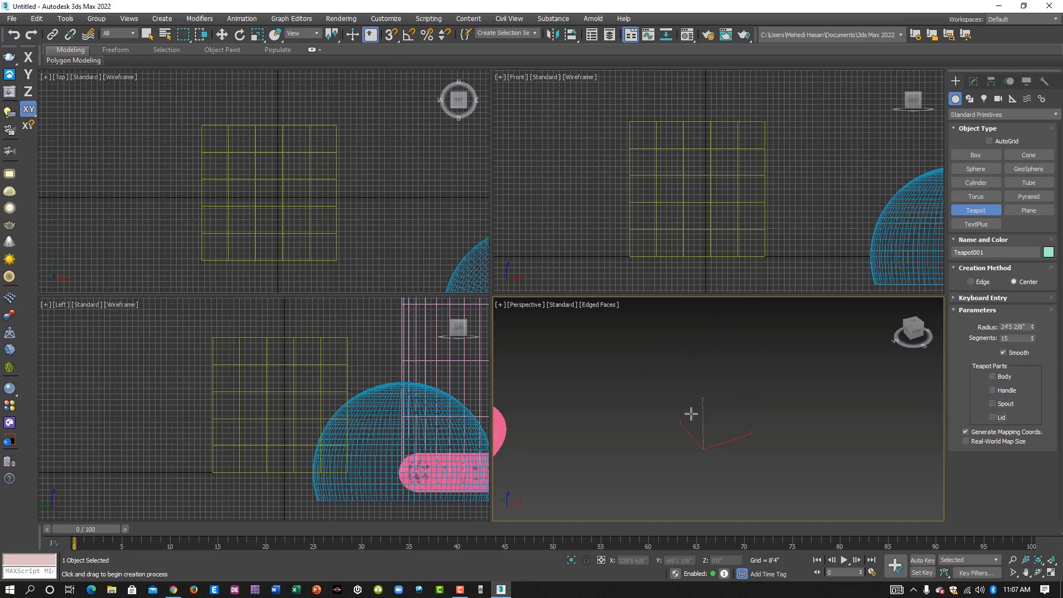
{"action": "left_click", "coordinate": [991, 377]}
{"action": "left_click", "coordinate": [992, 390]}
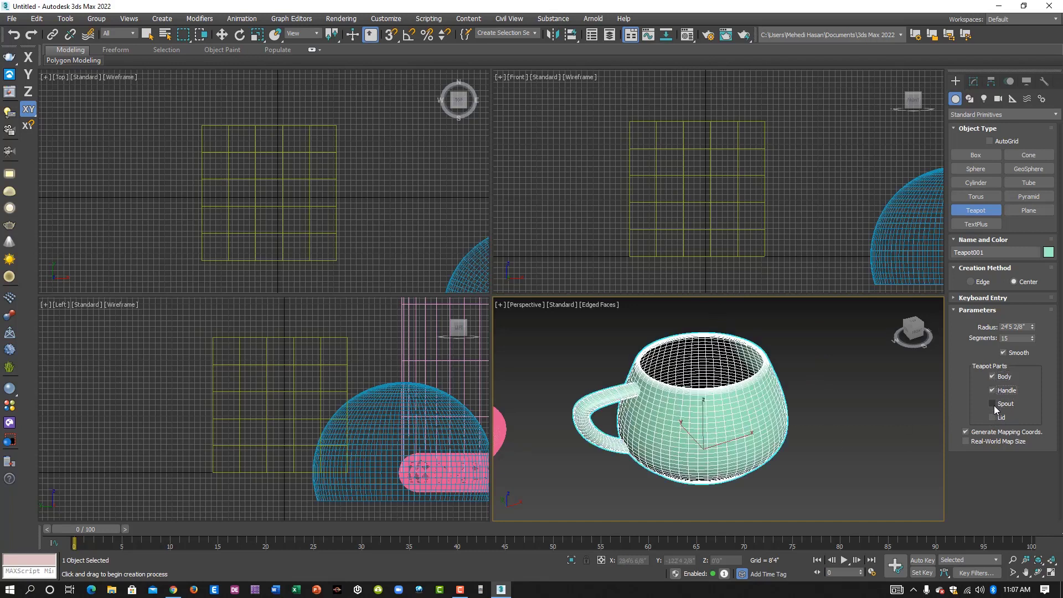
{"action": "left_click", "coordinate": [992, 416]}
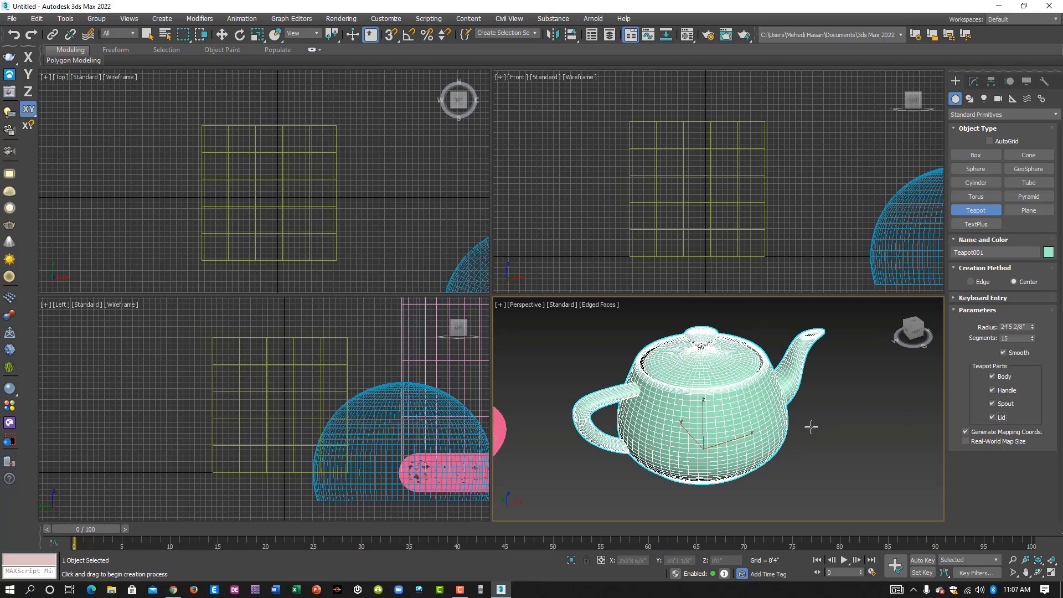
- Zoom out and pan the Perspective view to show the box, dome, cylinder, torus and teapot
{"action": "middle_click_drag", "start_coordinate": [811, 426], "coordinate": [815, 426]}
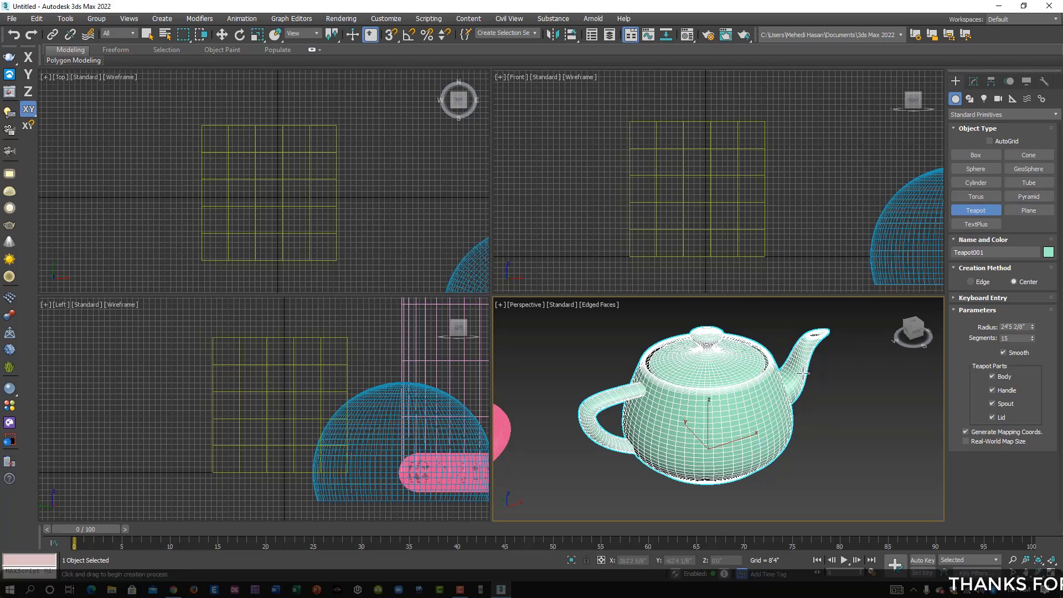
{"action": "scroll", "coordinate": [773, 435], "scroll_direction": "down", "scroll_amount": 5}
{"action": "middle_click_drag", "start_coordinate": [636, 443], "coordinate": [773, 434]}
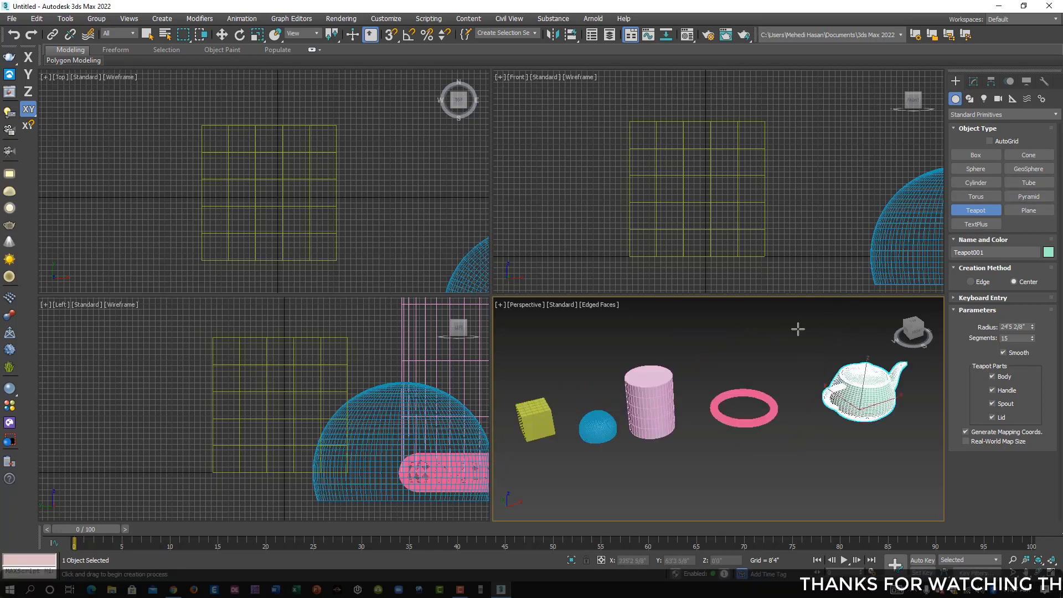